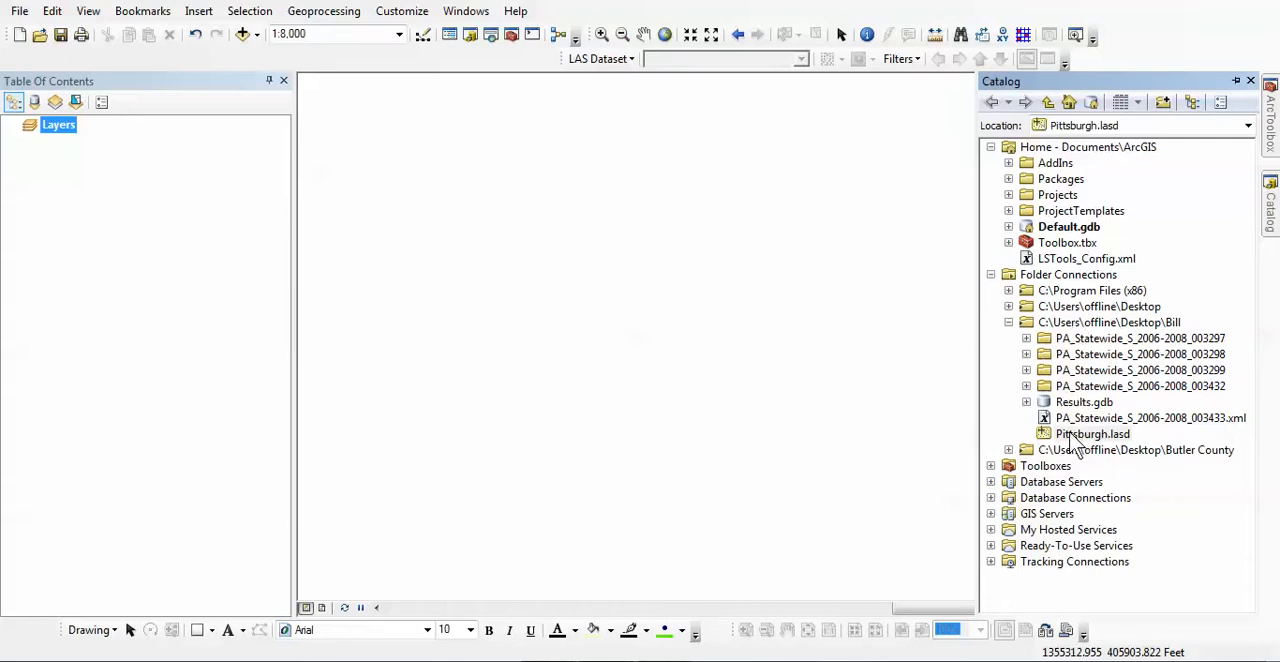
# Add Pittsburgh.lasd from the Bill folder to the map and zoom in on an area within the easternmost tile to display its LAS points.
pyautogui.moveTo(1068, 434)
pyautogui.mouseDown()
pyautogui.moveTo(668, 370)
pyautogui.moveTo(177, 205)
pyautogui.mouseUp()
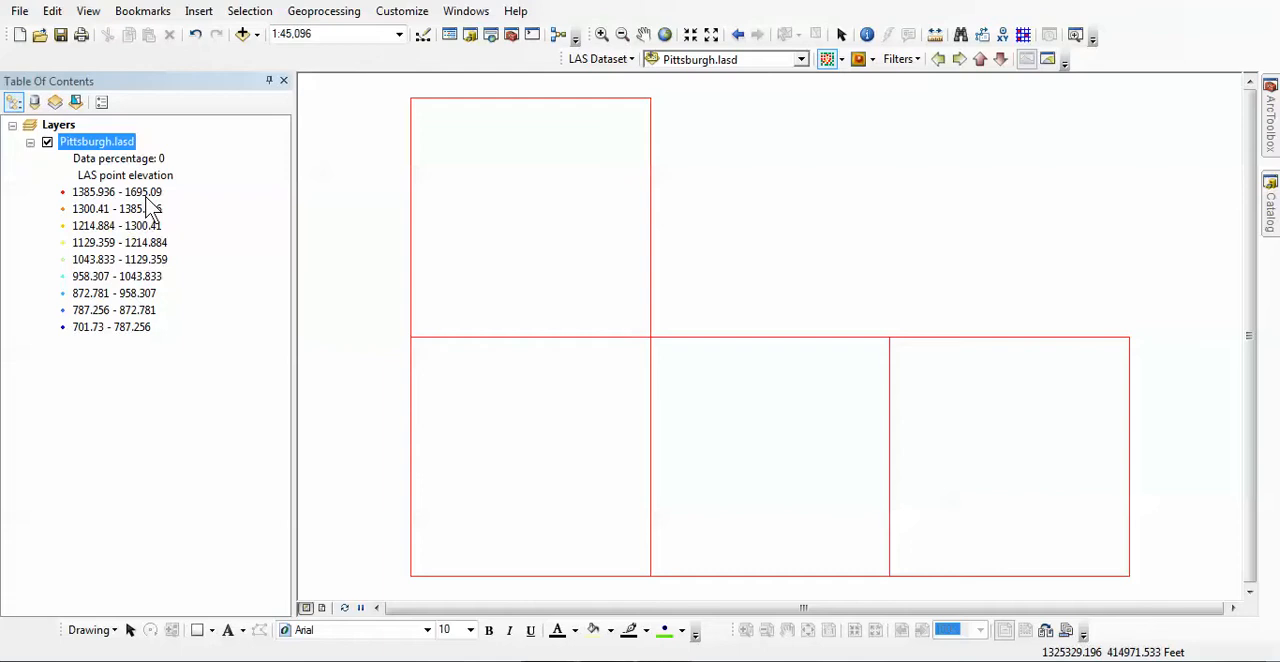
pyautogui.click(601, 36)
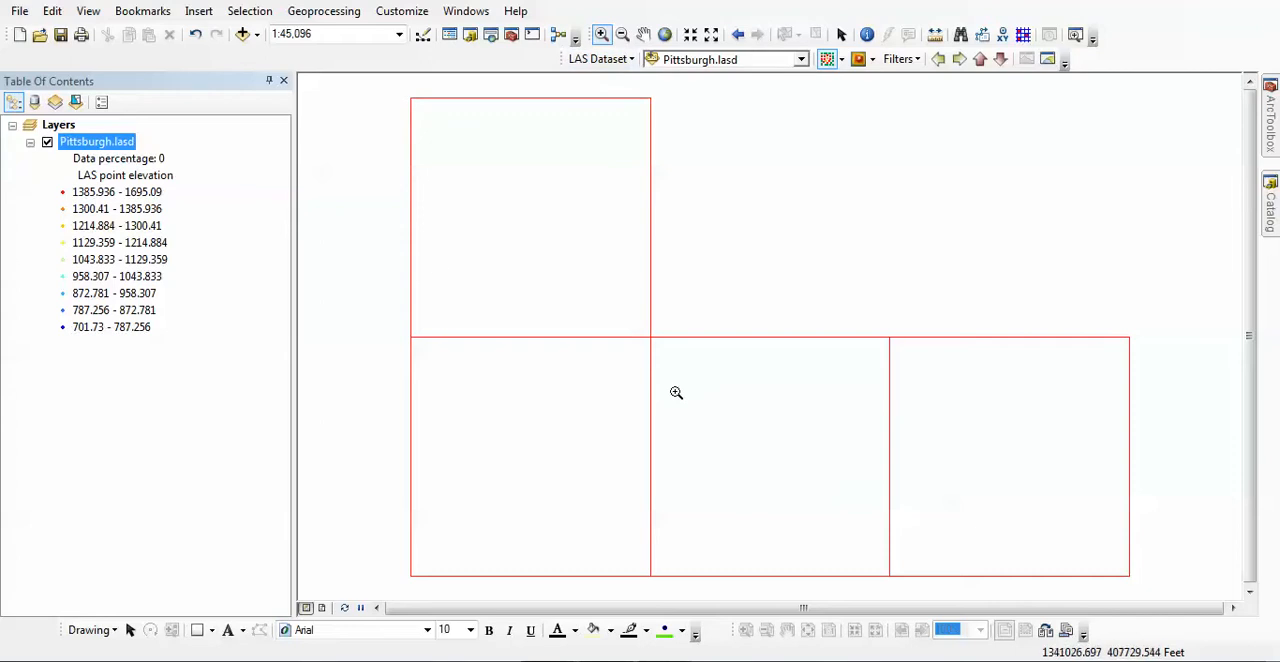
pyautogui.moveTo(917, 403); pyautogui.dragTo(1031, 511)
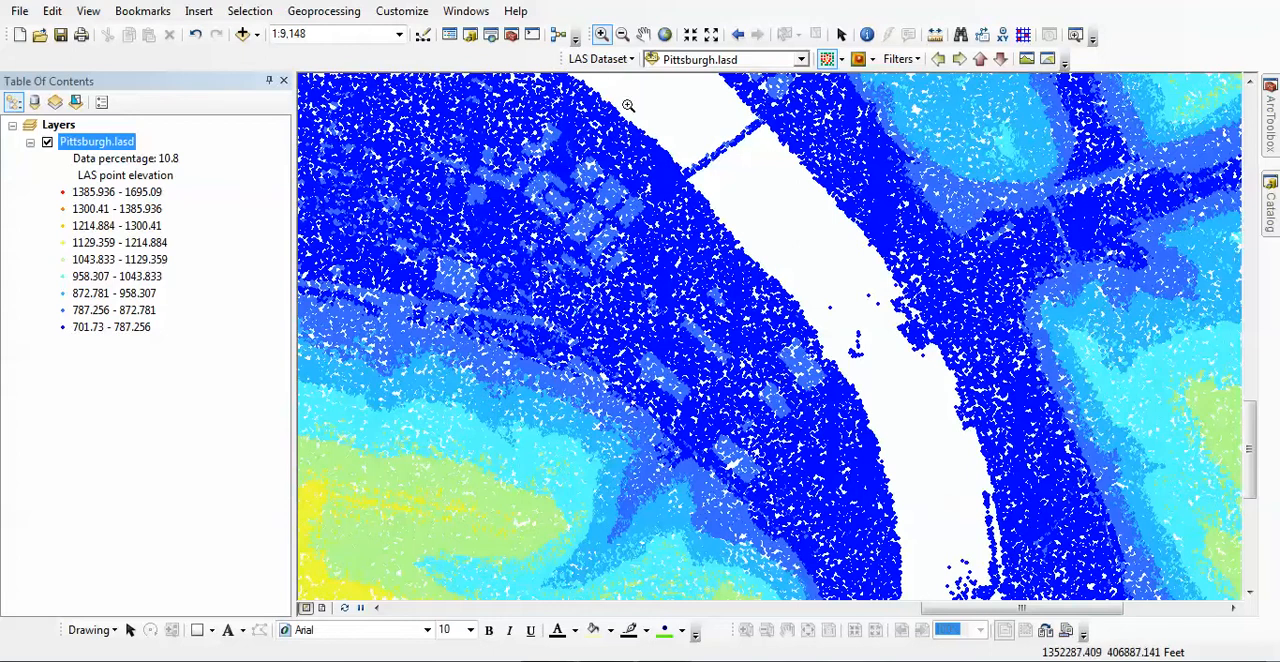
pyautogui.click(630, 62)
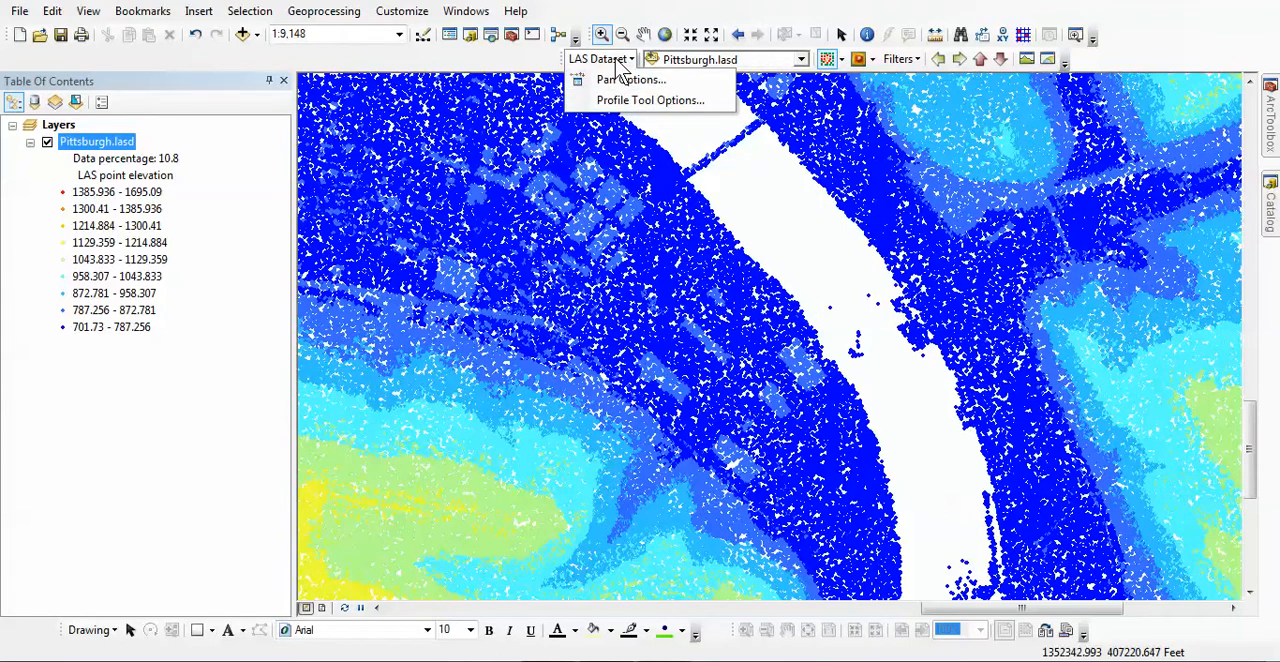
pyautogui.click(724, 50)
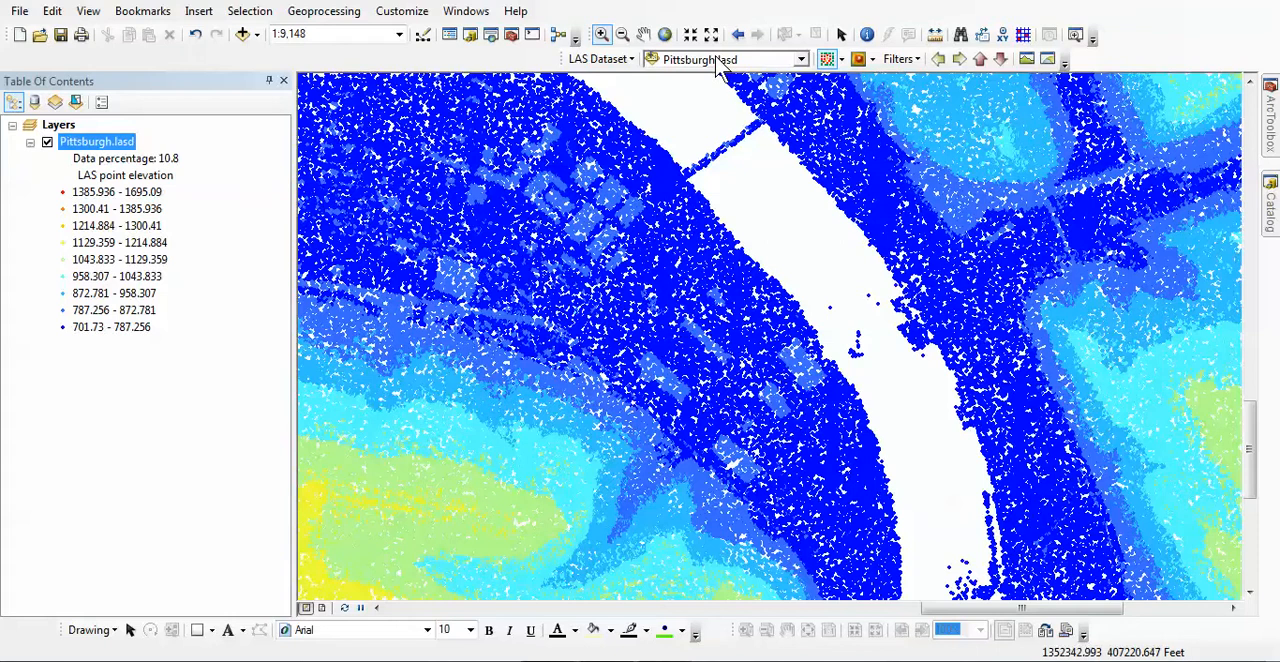
# Symbolize the Pittsburgh.lasd points by their LAS classification code.
pyautogui.click(828, 60)
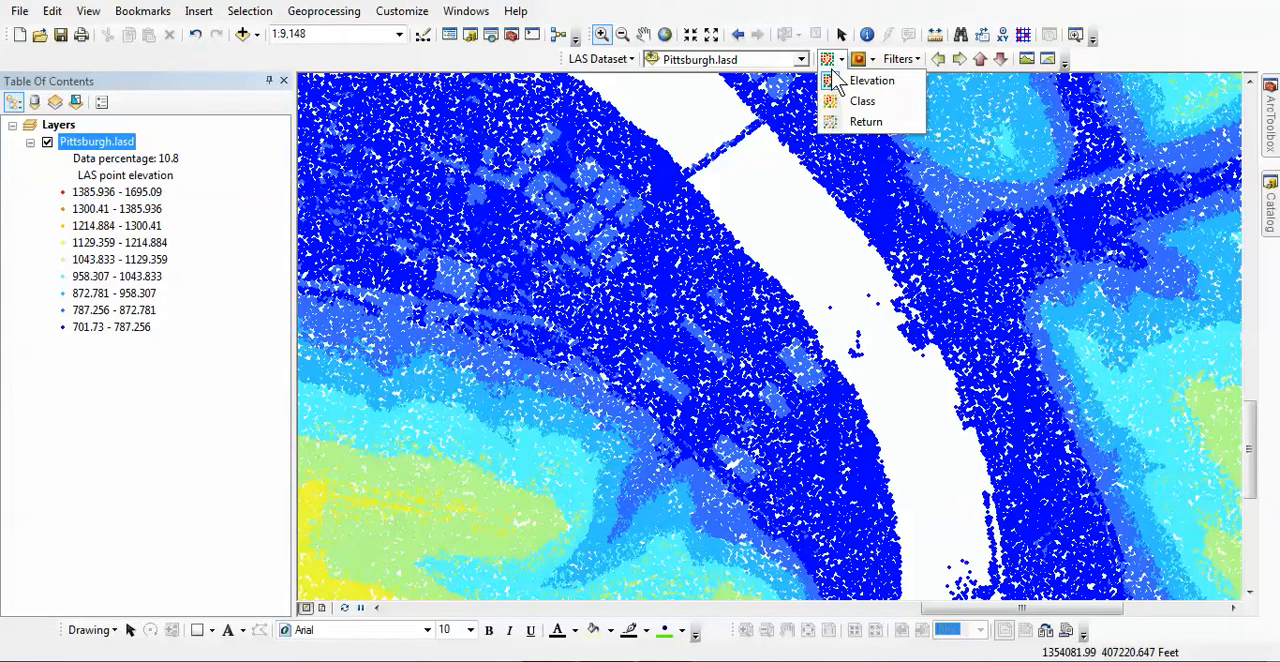
pyautogui.moveTo(860, 68)
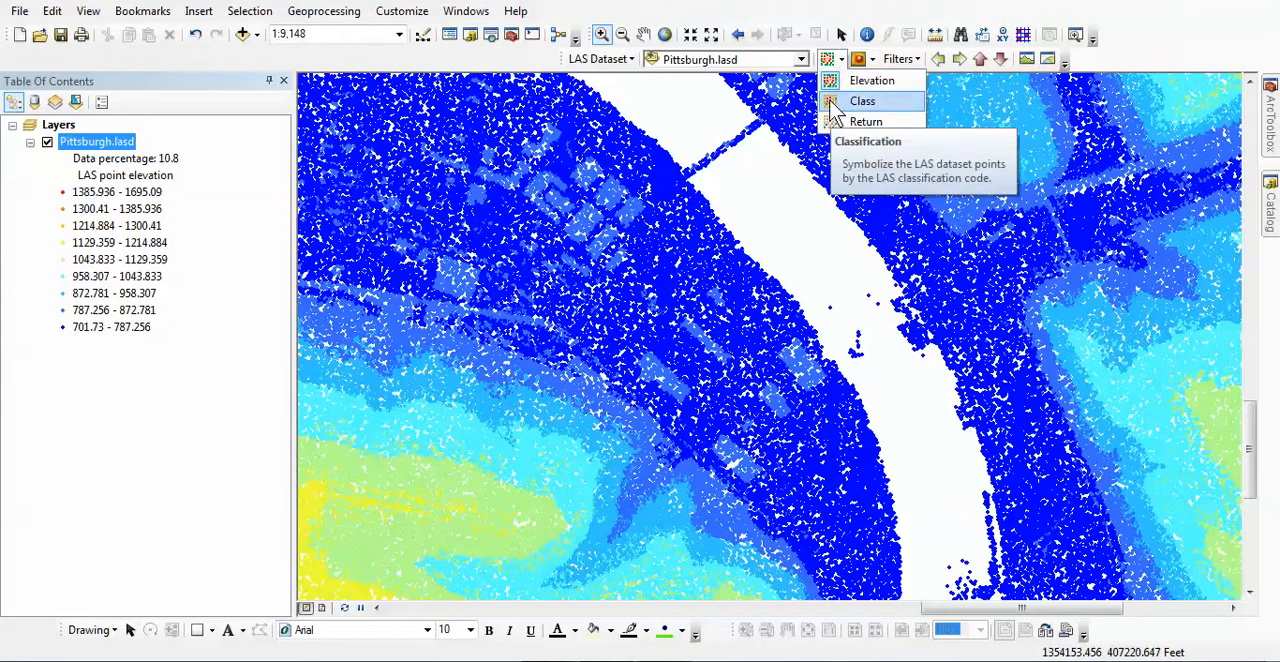
pyautogui.click(860, 101)
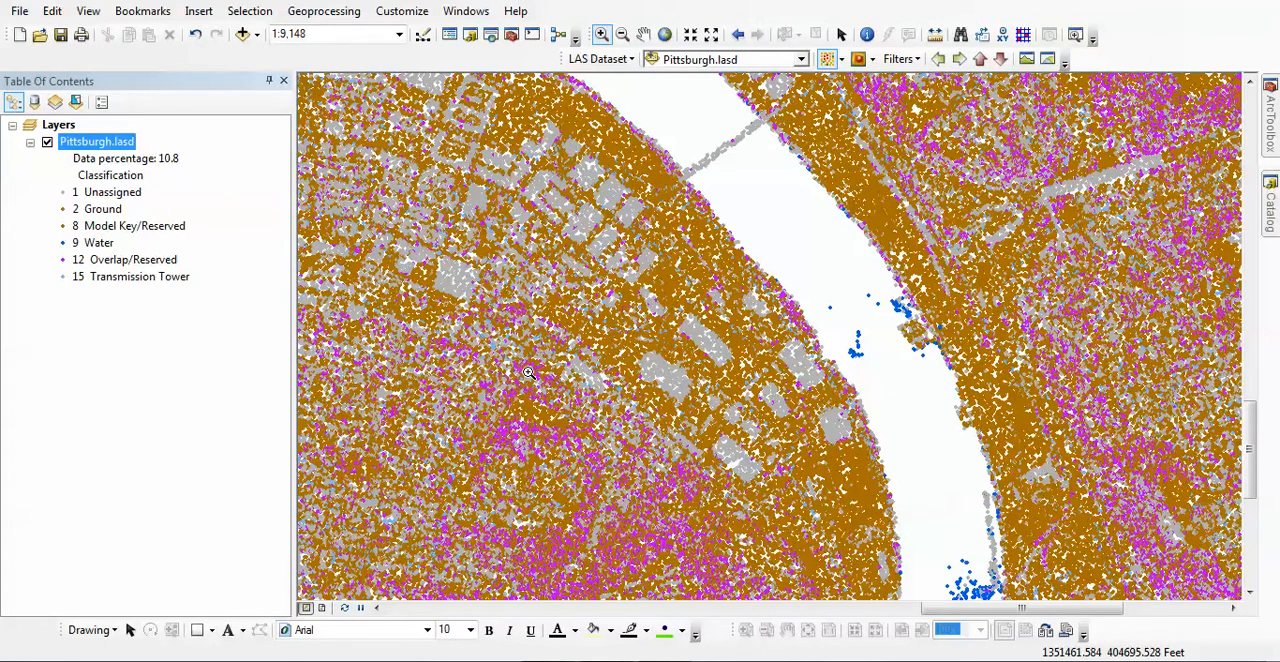
# Symbolize the Pittsburgh.lasd points by return number, and switch the point symbology back to elevation.
pyautogui.click(841, 59)
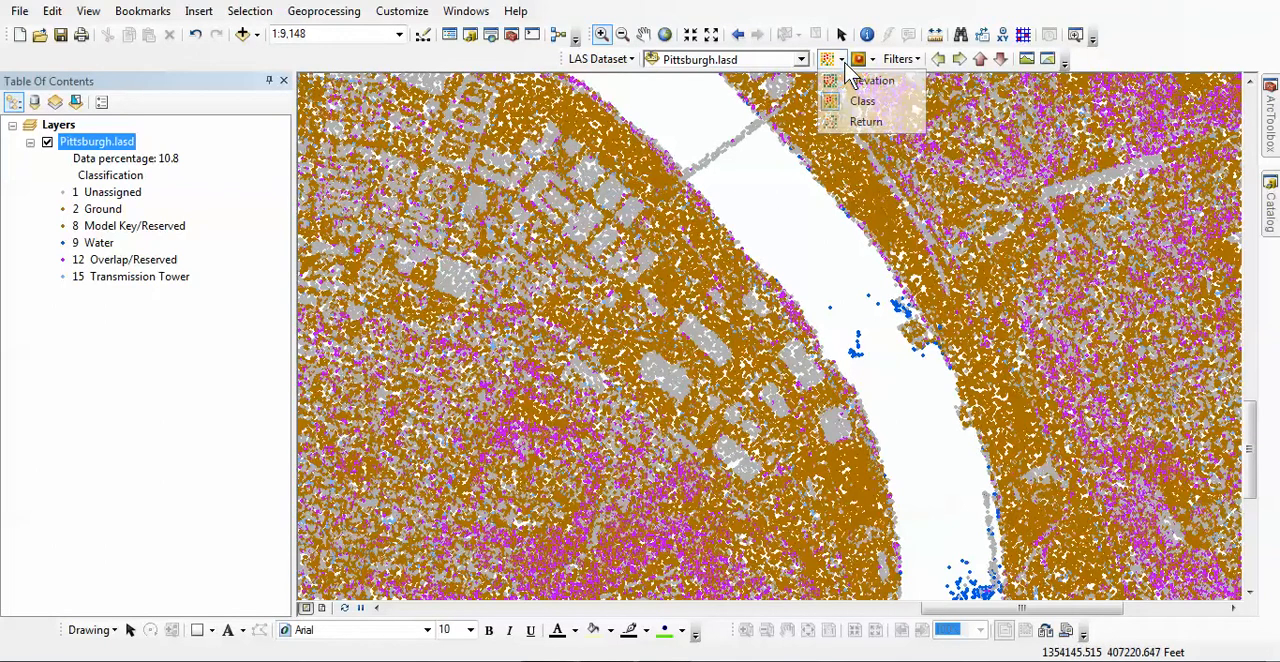
pyautogui.click(836, 124)
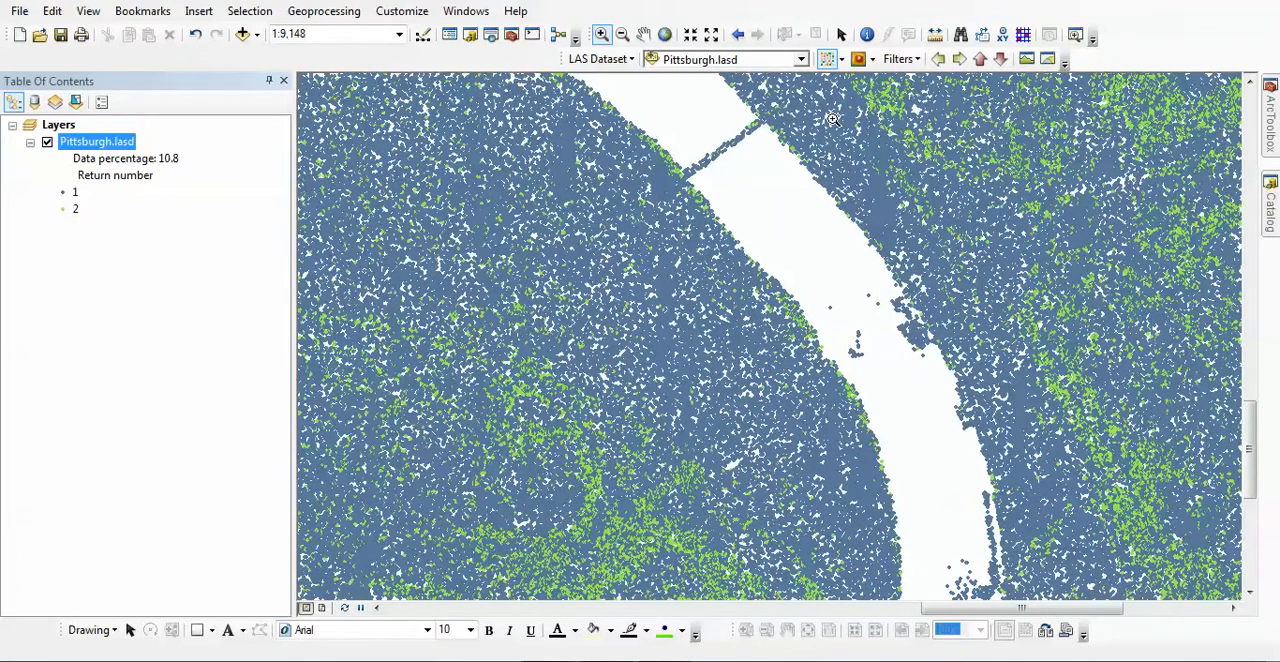
pyautogui.click(842, 59)
pyautogui.click(842, 79)
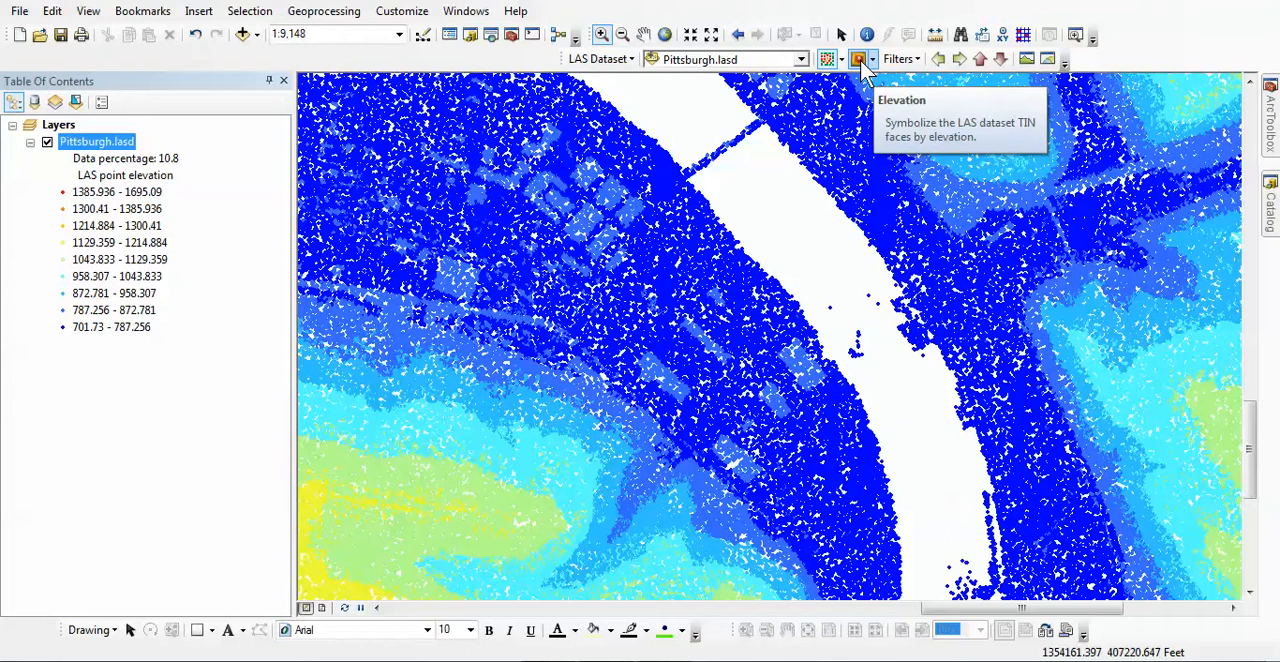
# Display the LAS dataset as a TIN surface symbolized by elevation and zoom in on the large buildings southwest of the river.
pyautogui.click(859, 60)
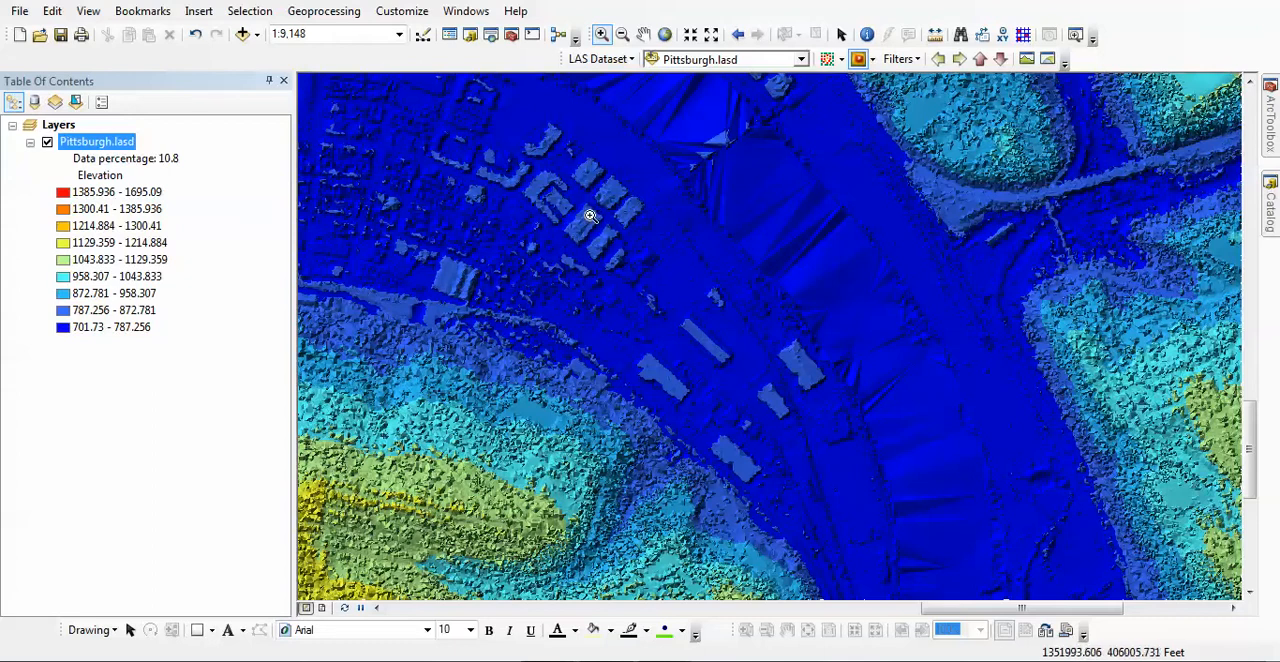
pyautogui.moveTo(548, 202); pyautogui.dragTo(600, 245)
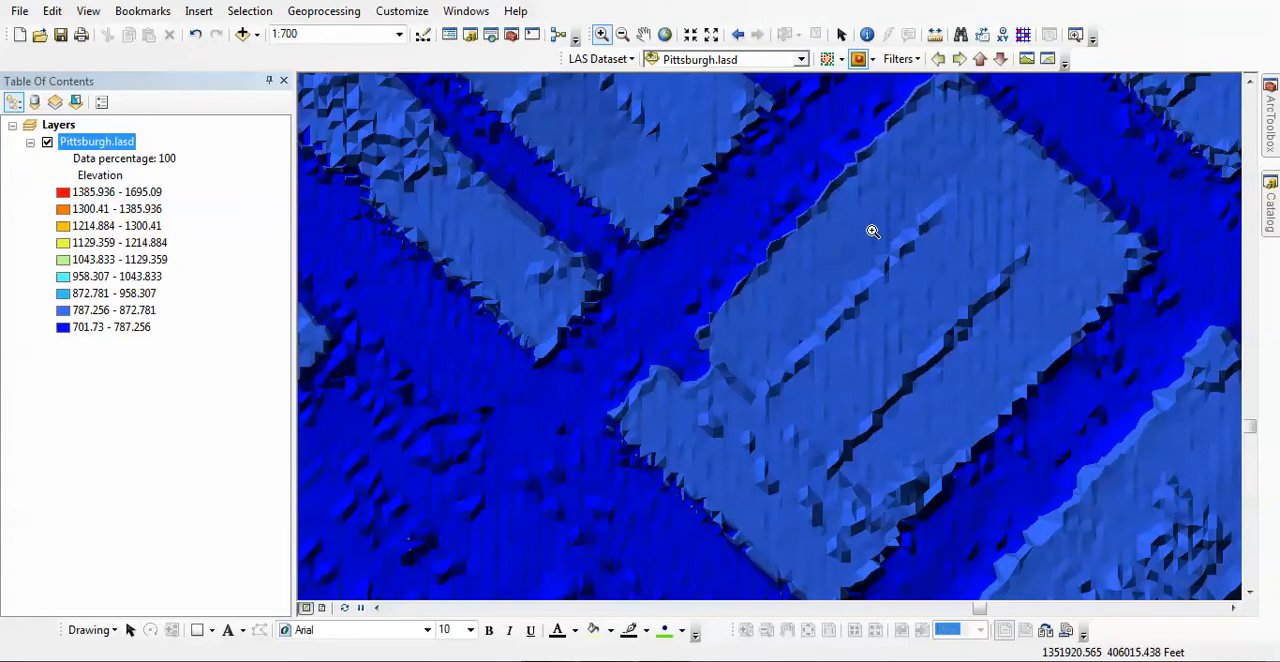
# Examine the elevation surface around the buildings and river at progressively smaller scales, out to 1:15,000.
pyautogui.click(873, 60)
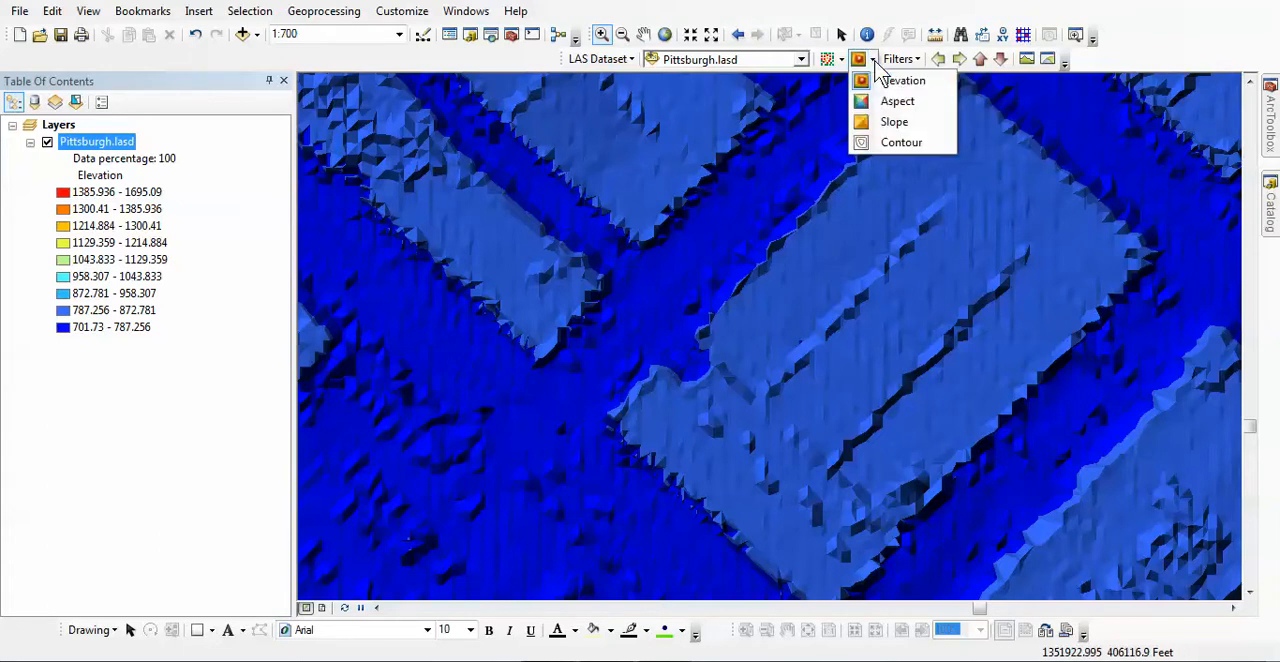
pyautogui.click(711, 35)
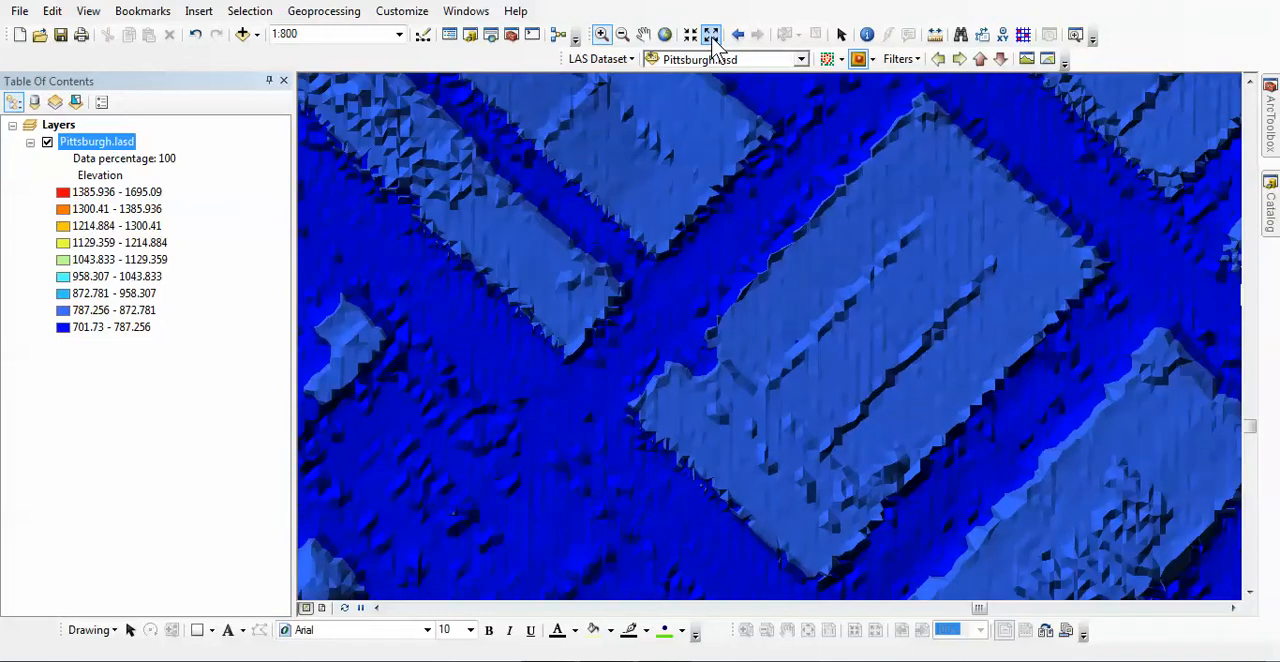
pyautogui.click(711, 35)
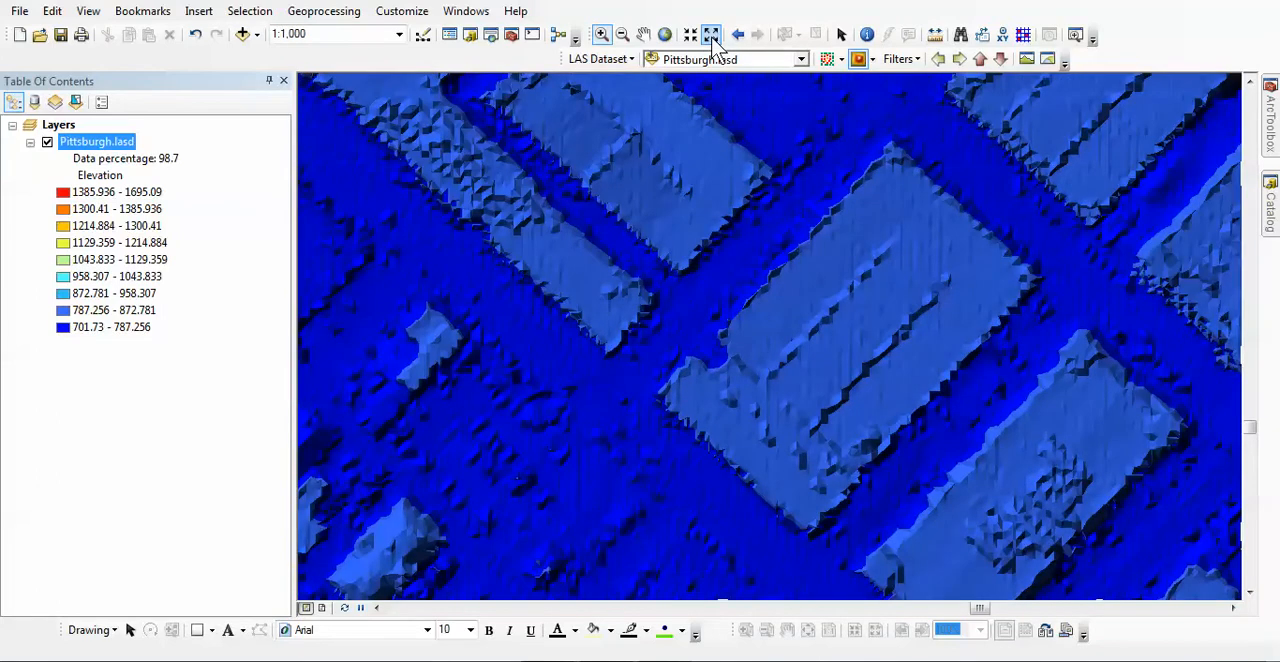
pyautogui.click(711, 35)
pyautogui.click(711, 35)
pyautogui.click(711, 35)
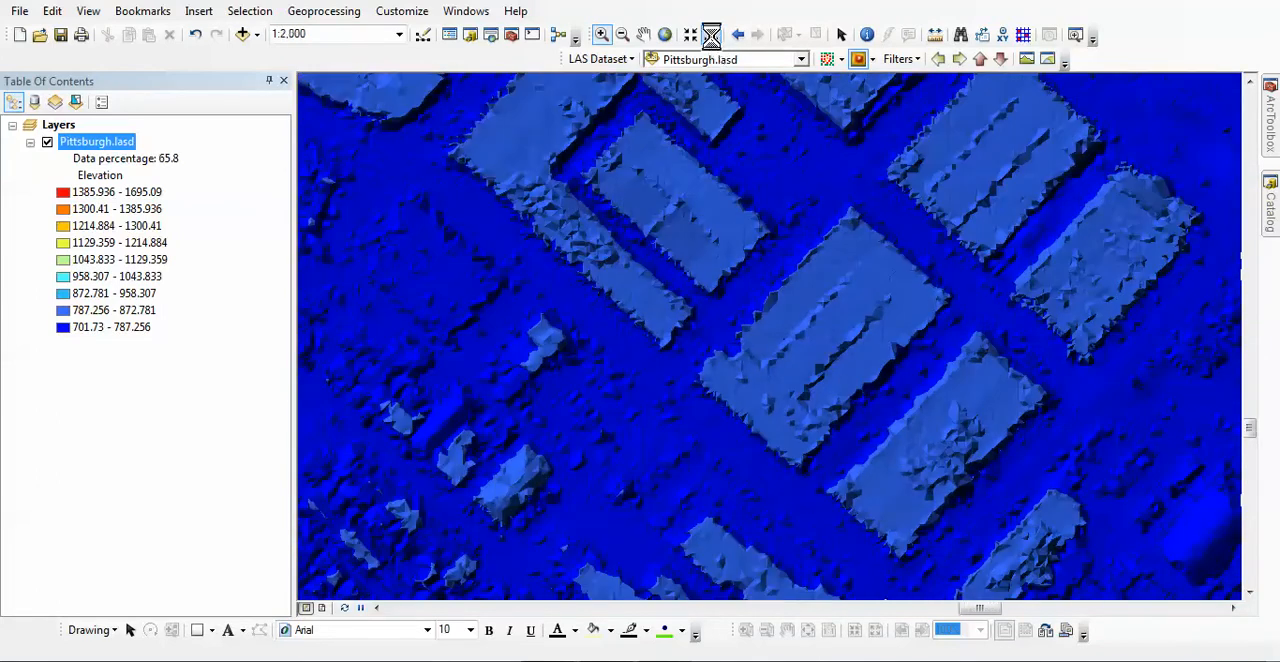
pyautogui.click(711, 35)
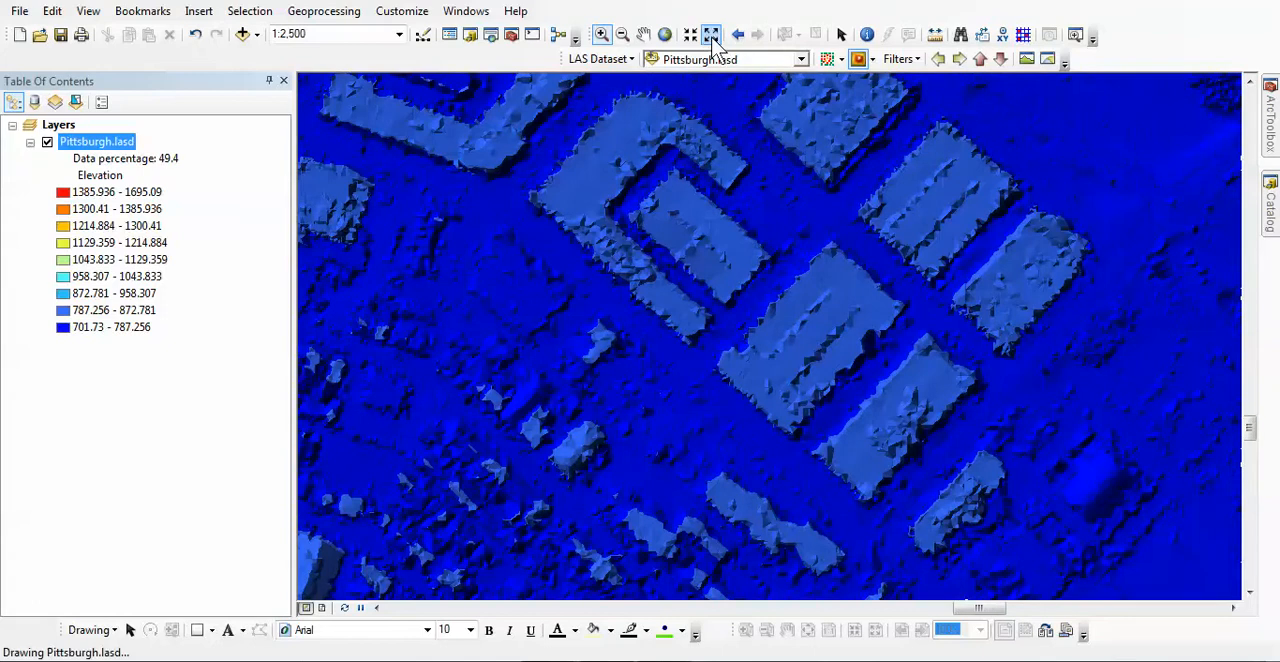
pyautogui.click(711, 35)
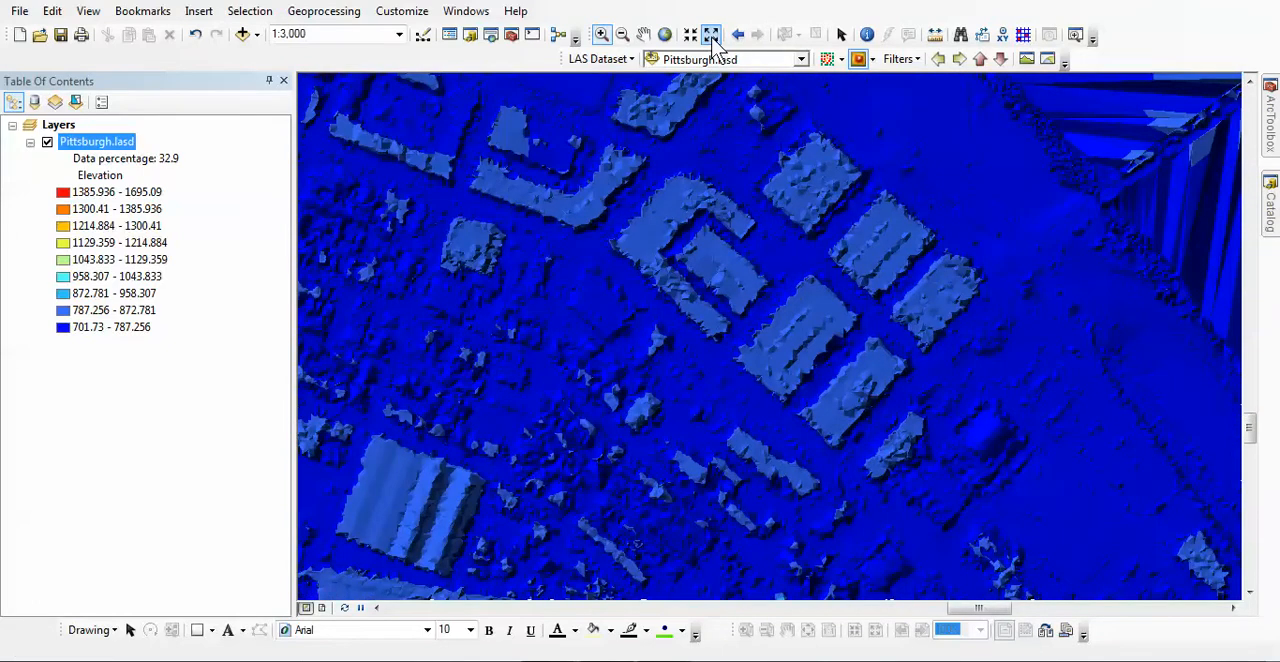
pyautogui.click(711, 35)
pyautogui.click(711, 35)
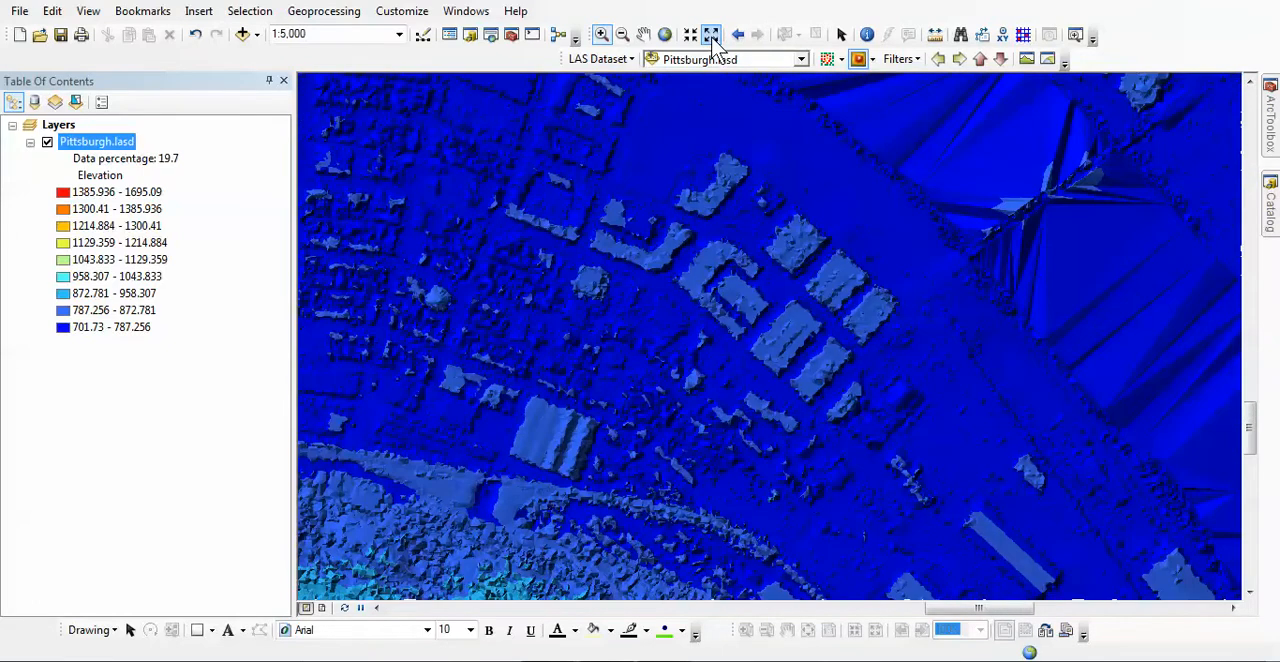
pyautogui.click(711, 35)
pyautogui.click(711, 35)
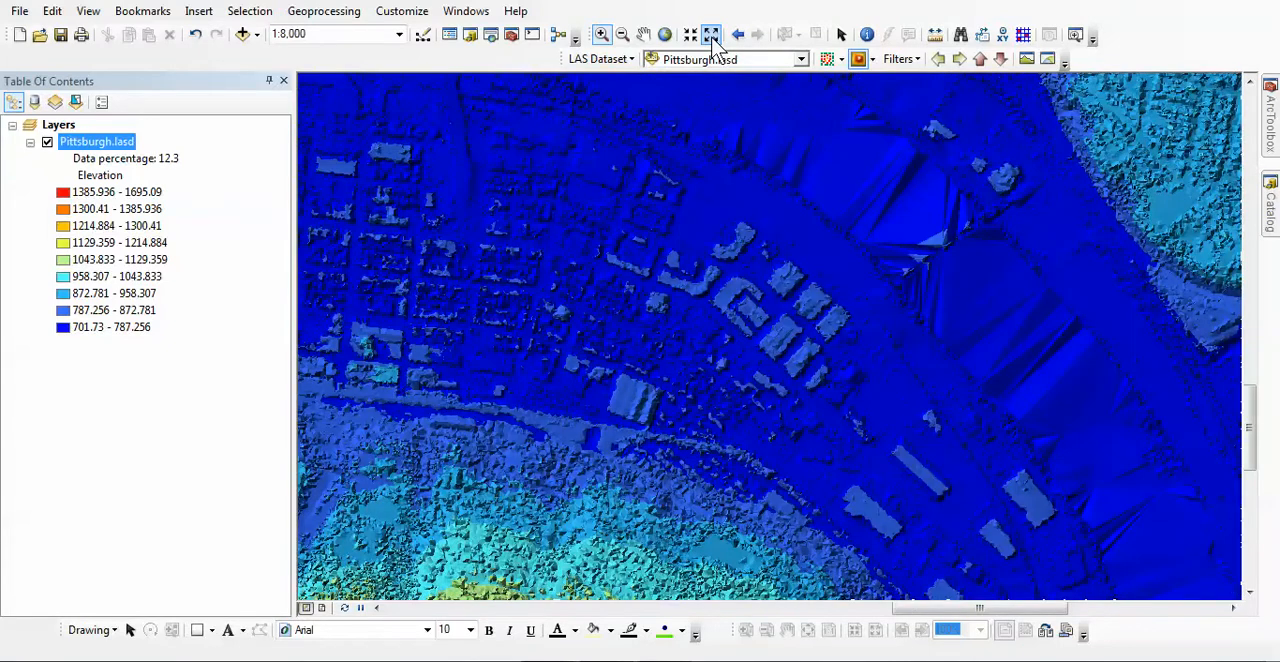
pyautogui.click(711, 35)
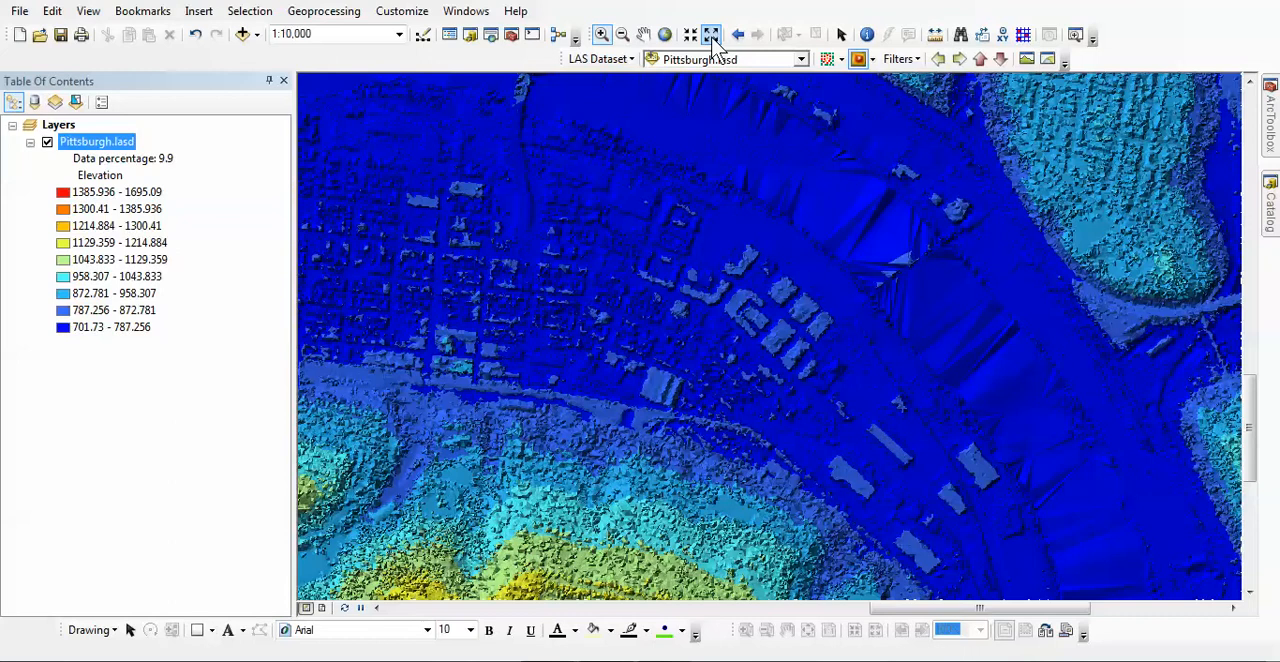
pyautogui.click(711, 35)
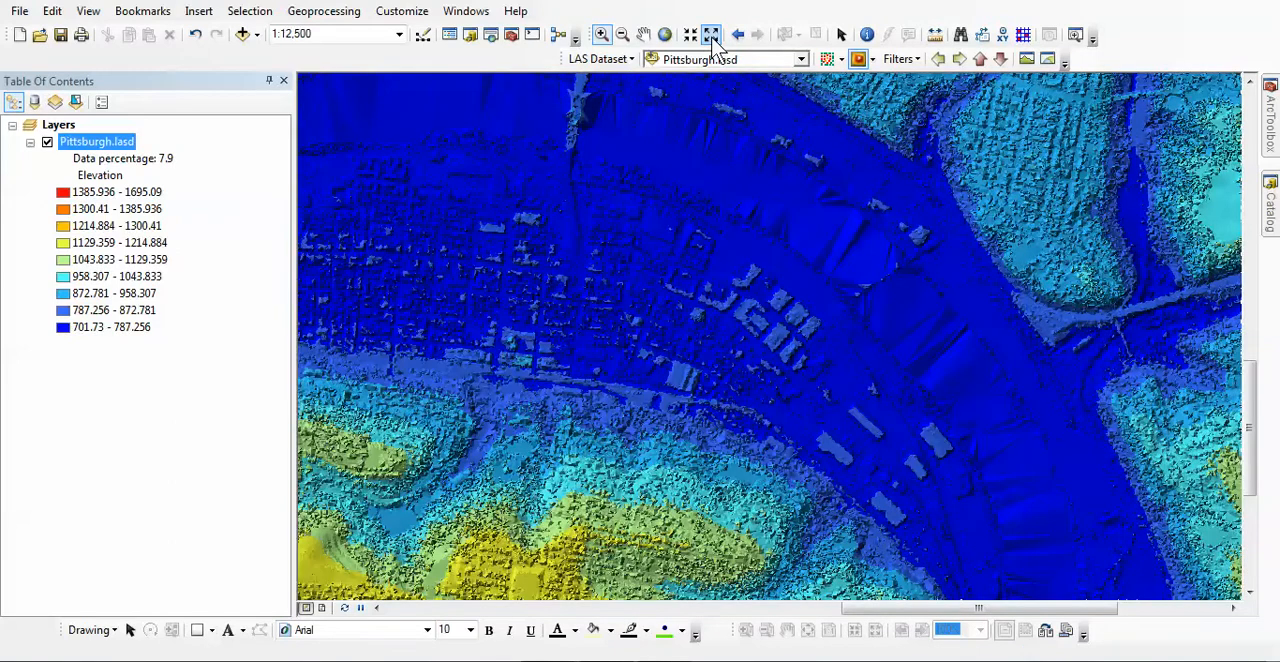
pyautogui.click(711, 35)
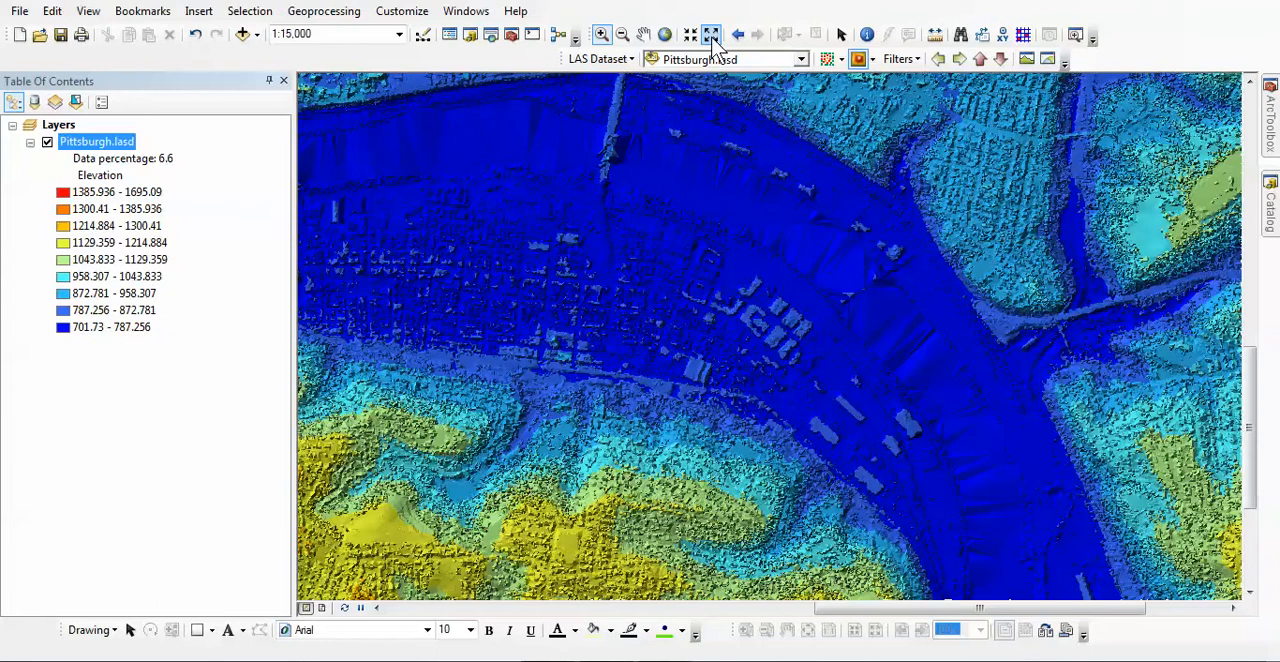
# Symbolize the TIN surface by slope, followed by aspect.
pyautogui.click(872, 60)
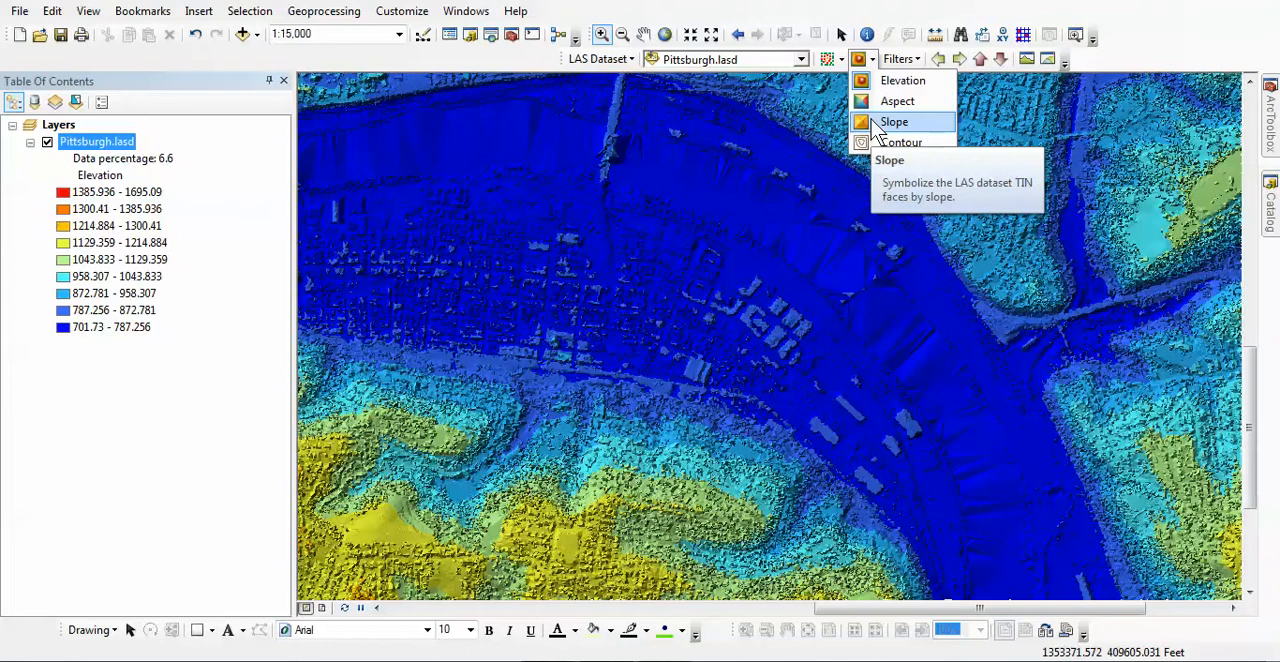
pyautogui.click(893, 122)
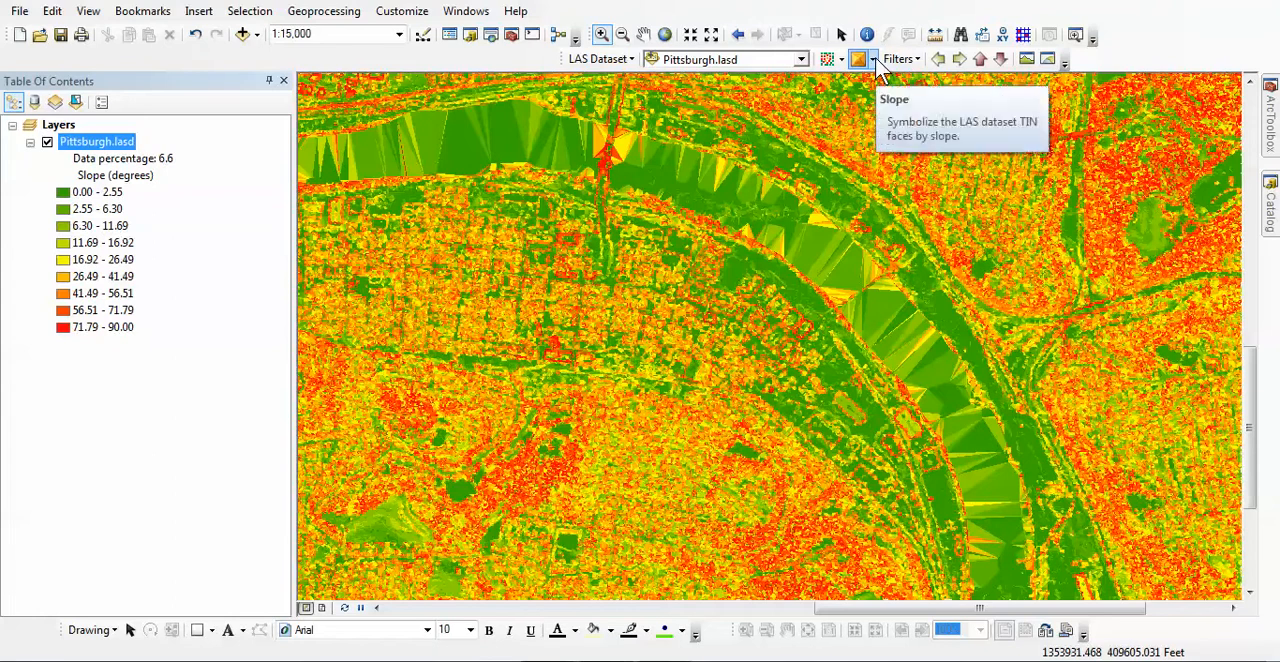
pyautogui.click(874, 60)
pyautogui.click(873, 100)
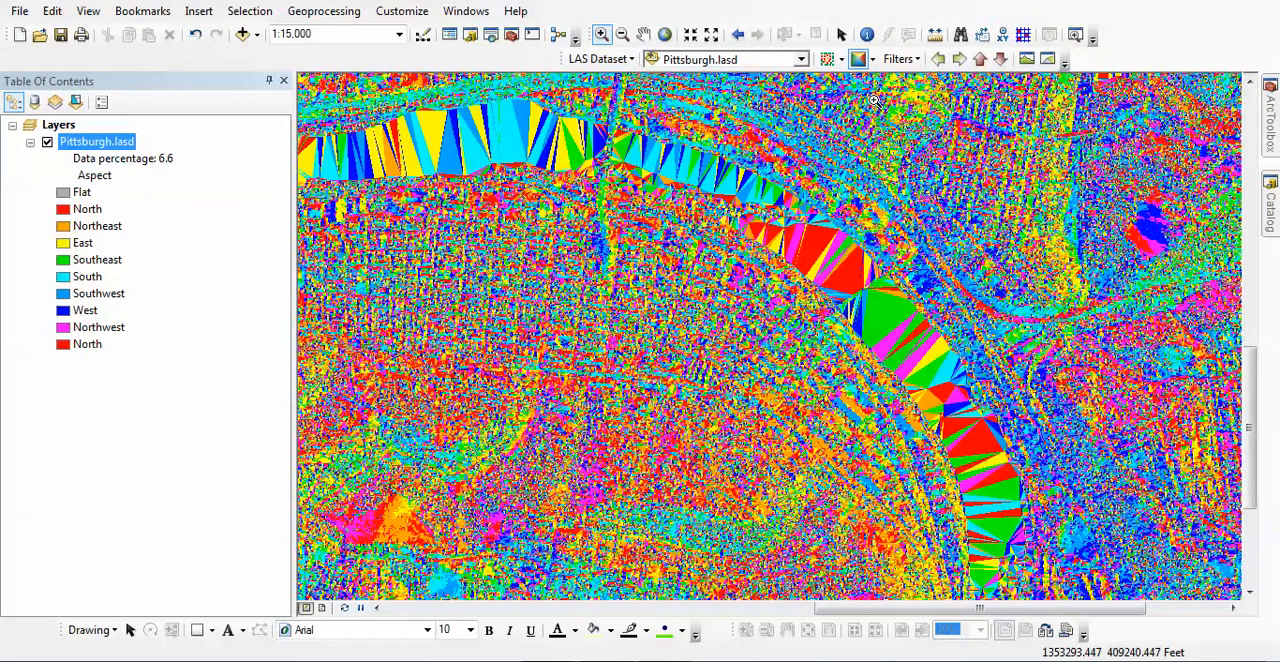
# Filter the LAS dataset to ground points and symbolize the resulting surface by elevation.
pyautogui.click(919, 62)
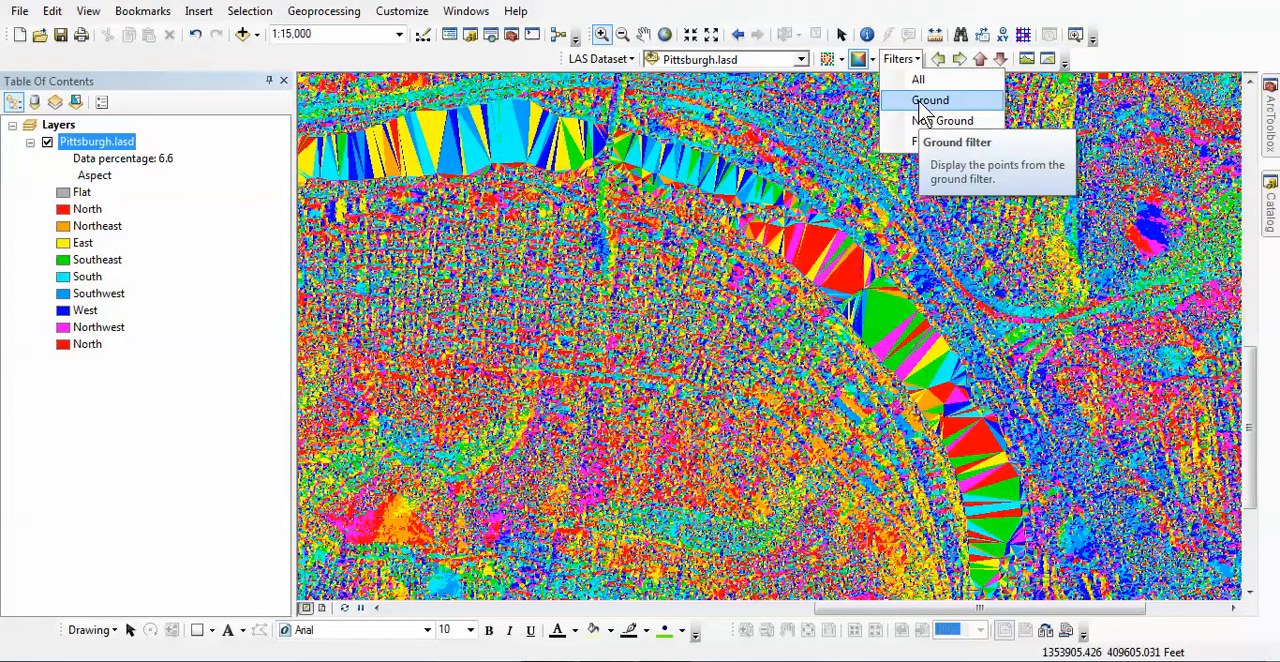
pyautogui.click(921, 104)
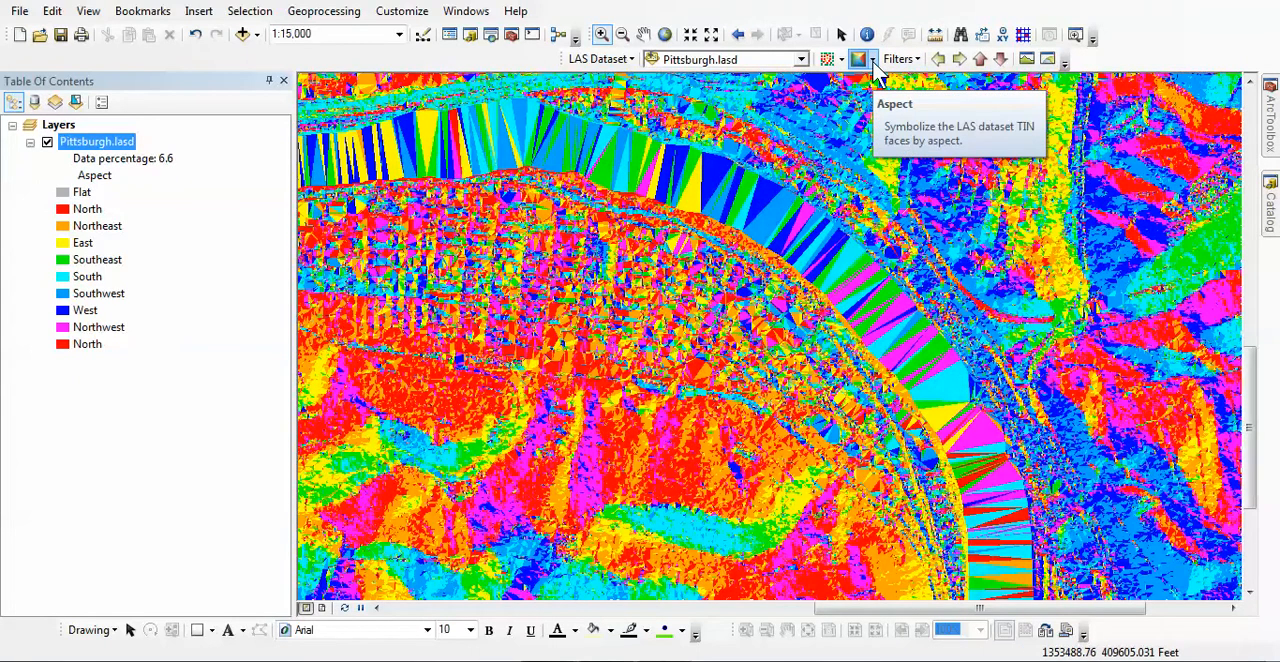
pyautogui.click(873, 60)
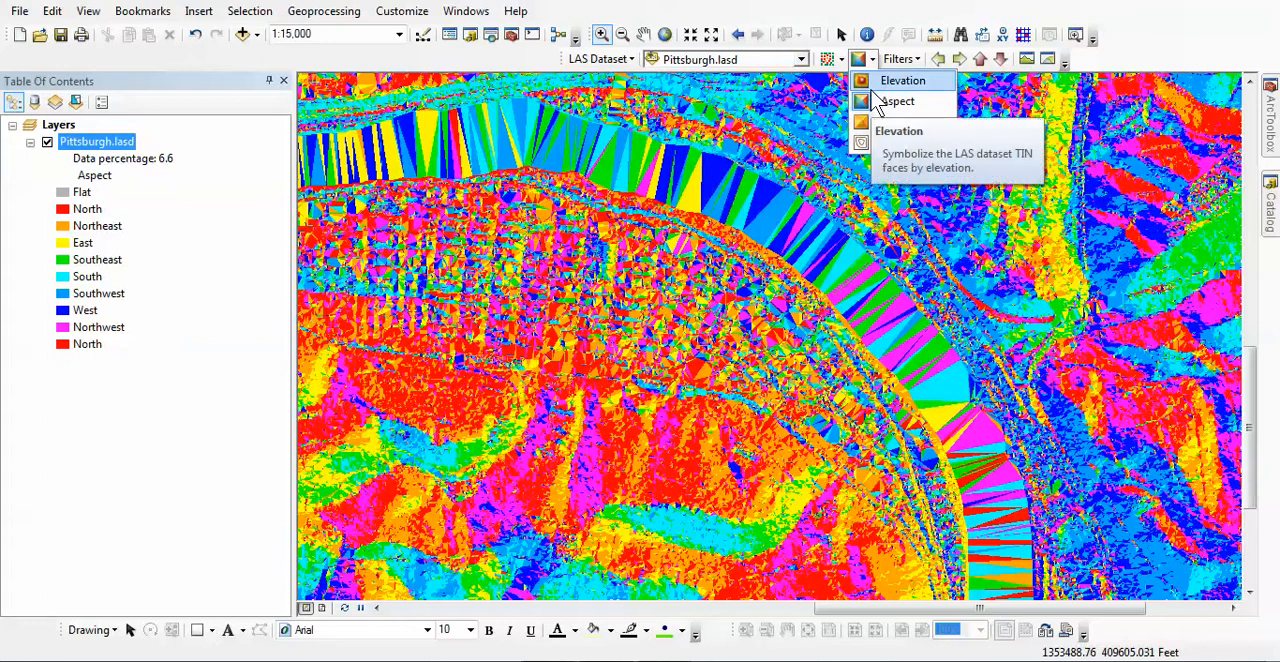
pyautogui.click(870, 88)
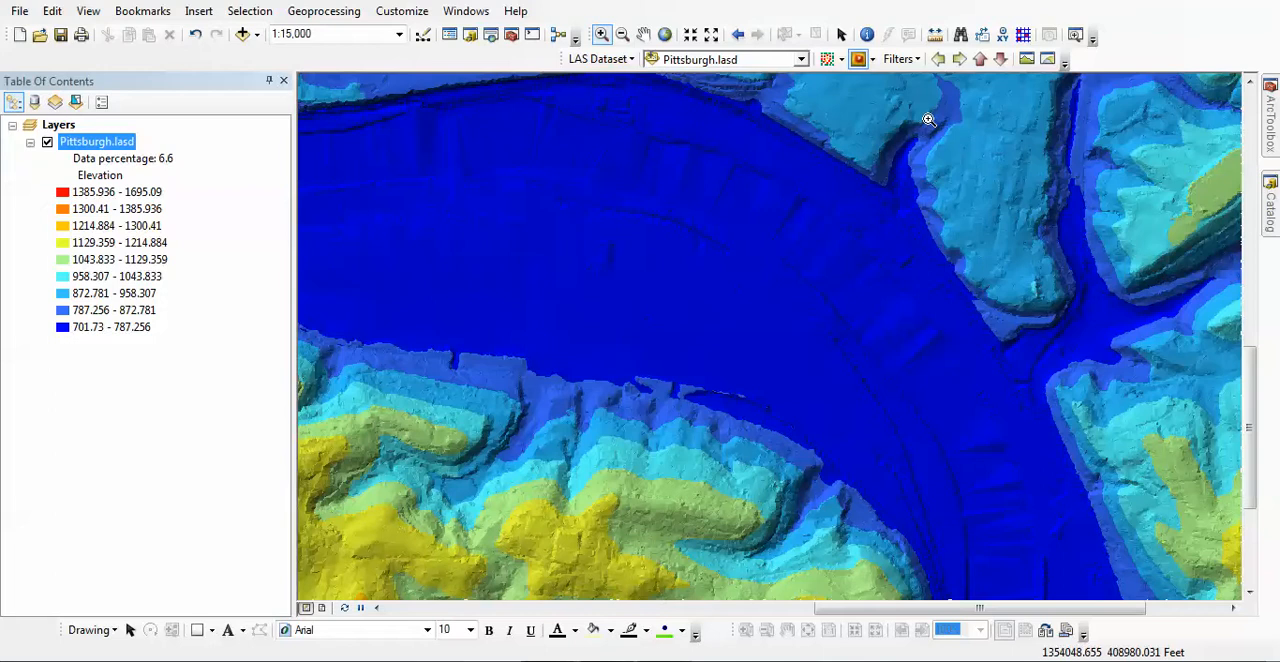
# Display the LAS dataset as points symbolized by elevation and set the filter to All.
pyautogui.click(826, 59)
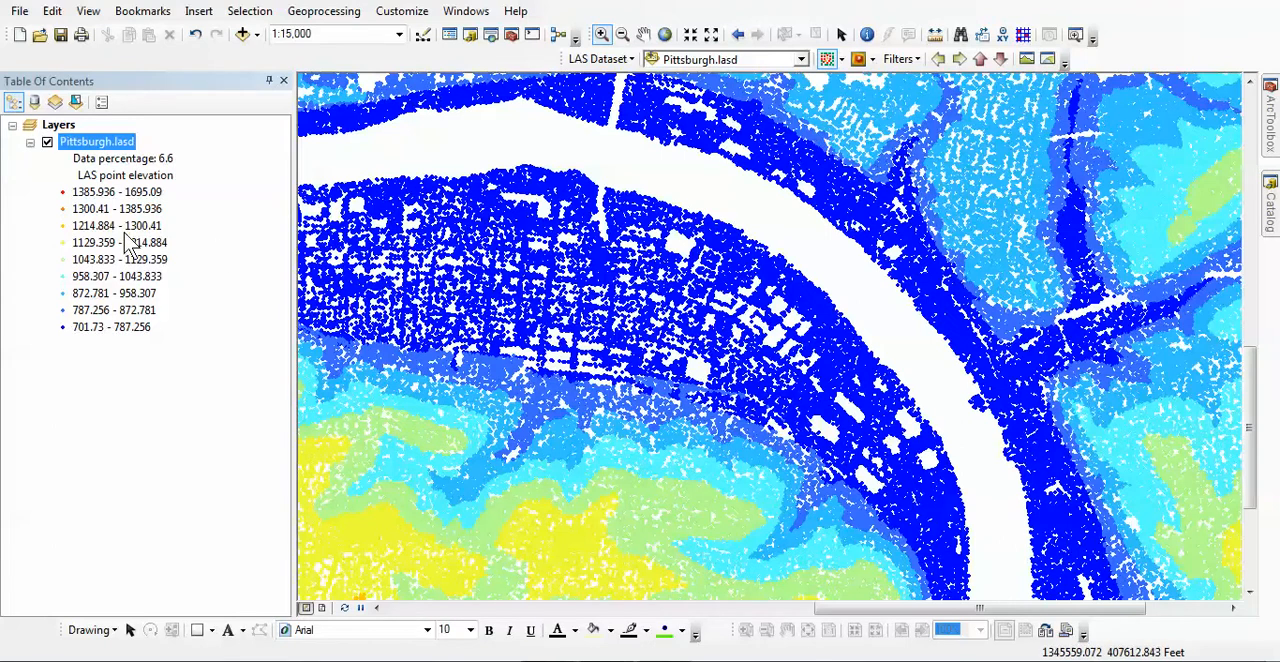
pyautogui.click(913, 60)
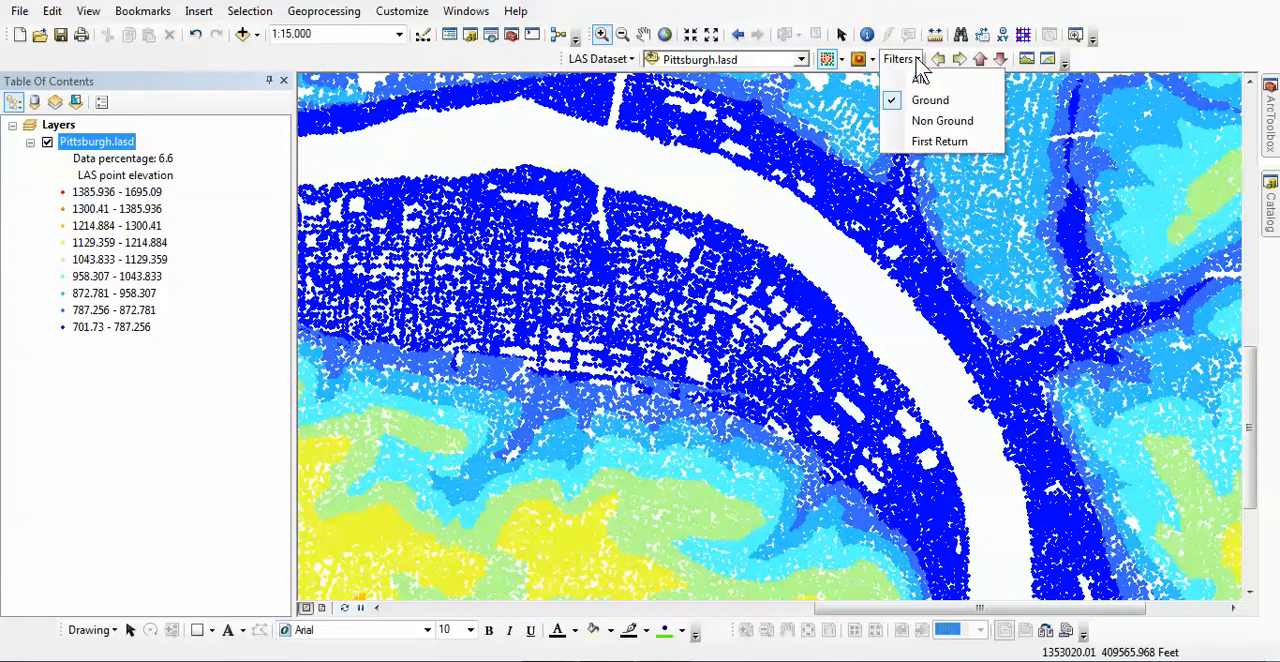
pyautogui.click(913, 78)
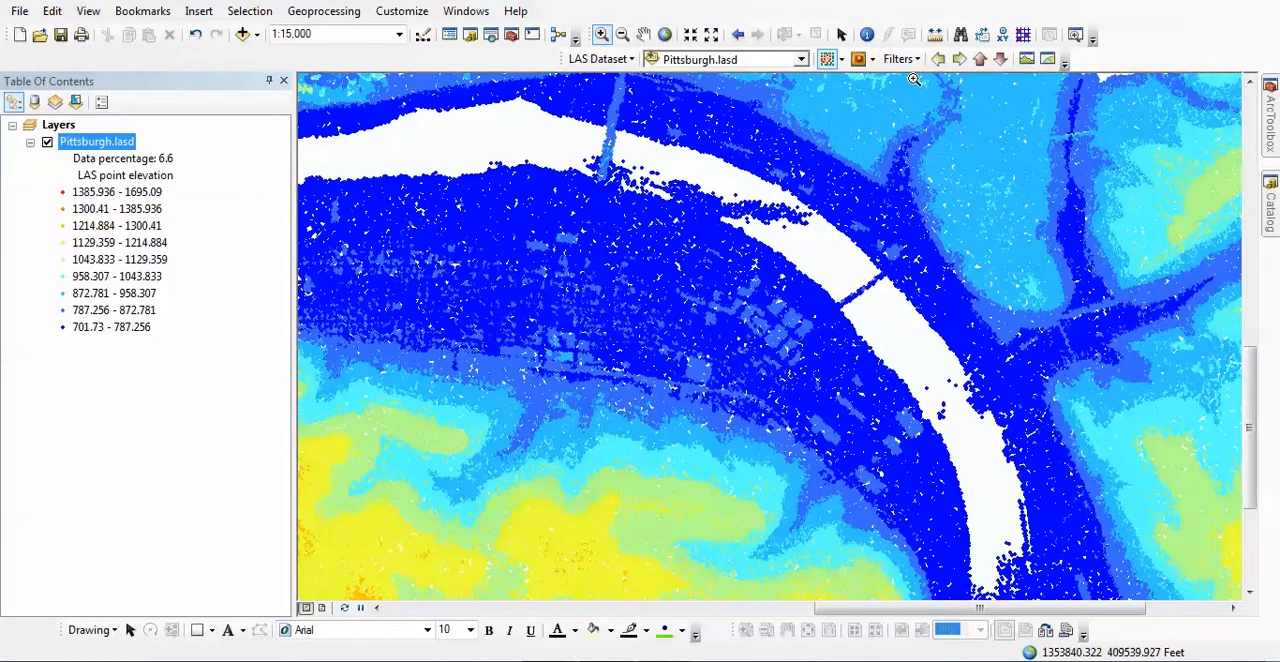
# Remove the LAS point return and LAS point class renderers from the Pittsburgh.lasd layer's symbology.
pyautogui.rightClick(110, 142)
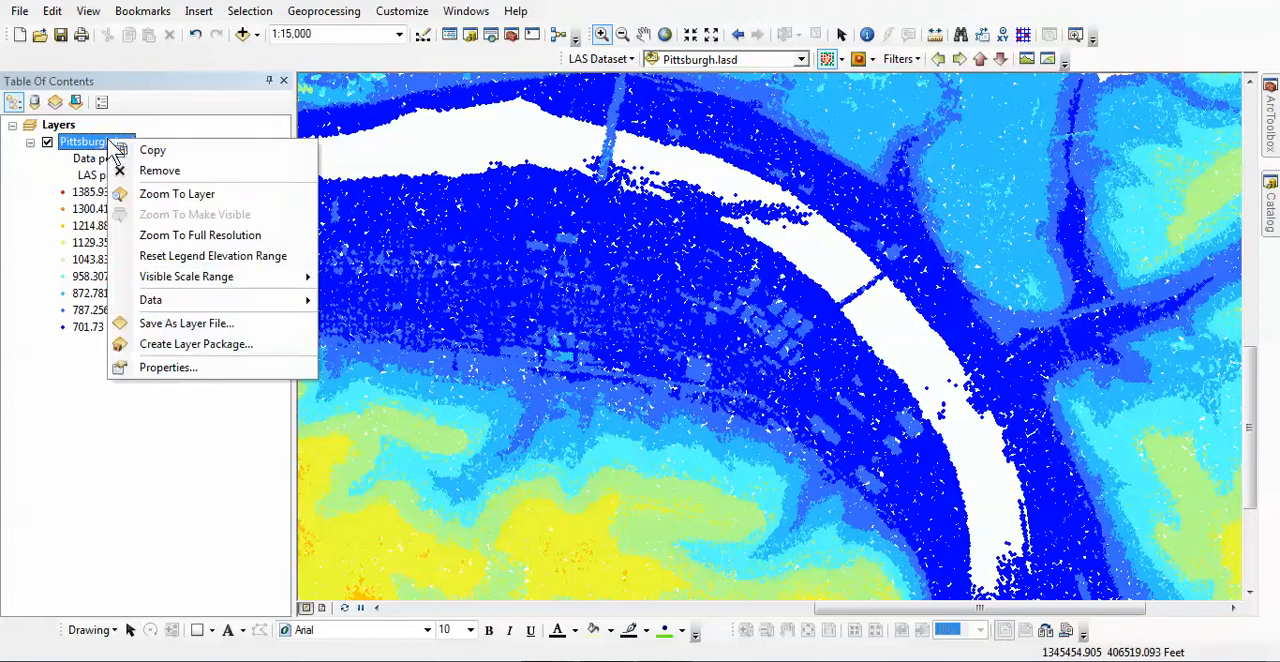
pyautogui.click(150, 368)
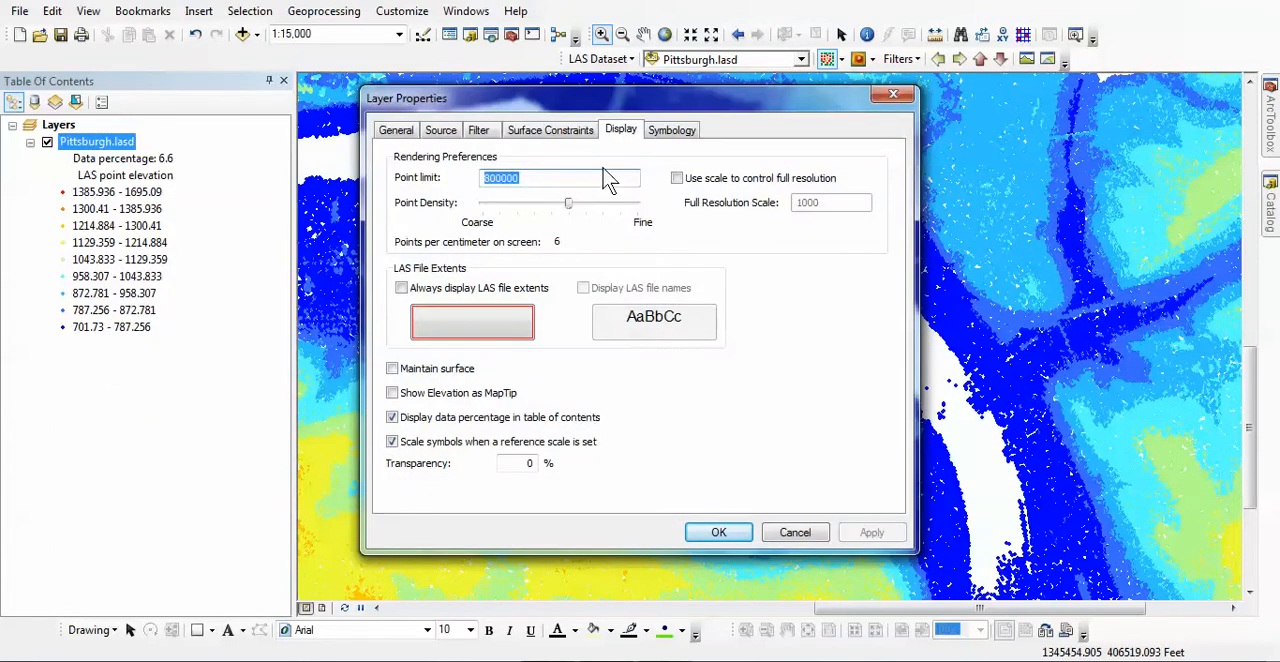
pyautogui.click(665, 135)
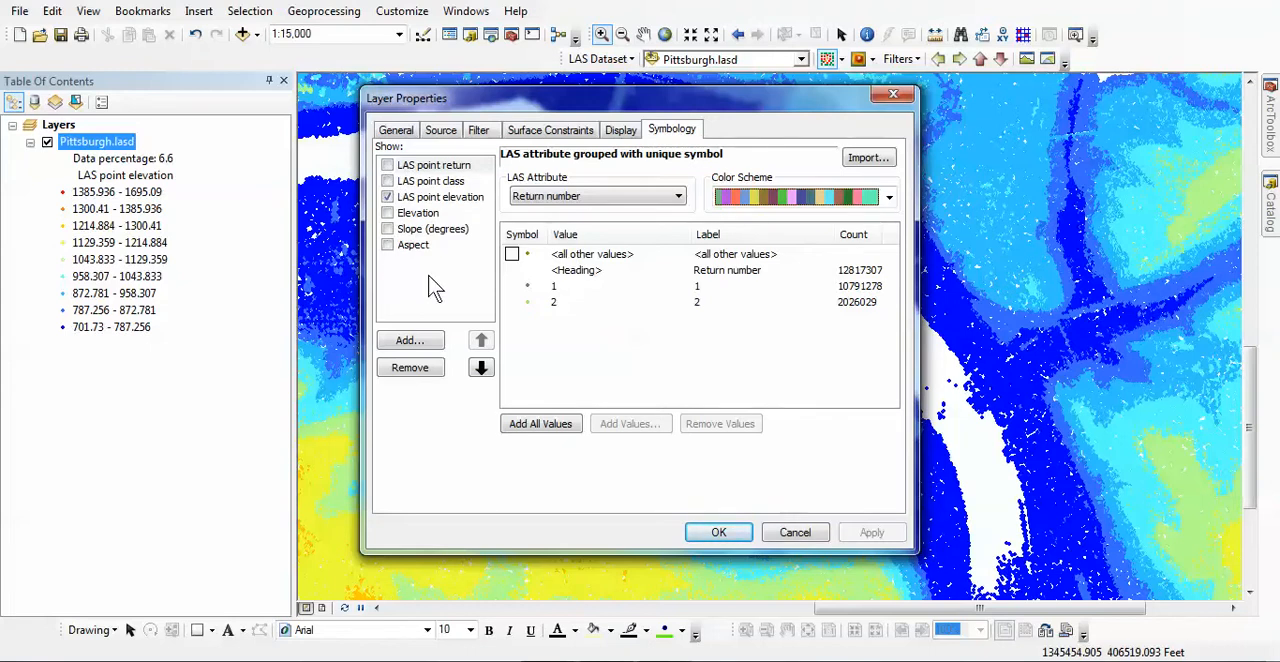
pyautogui.click(426, 166)
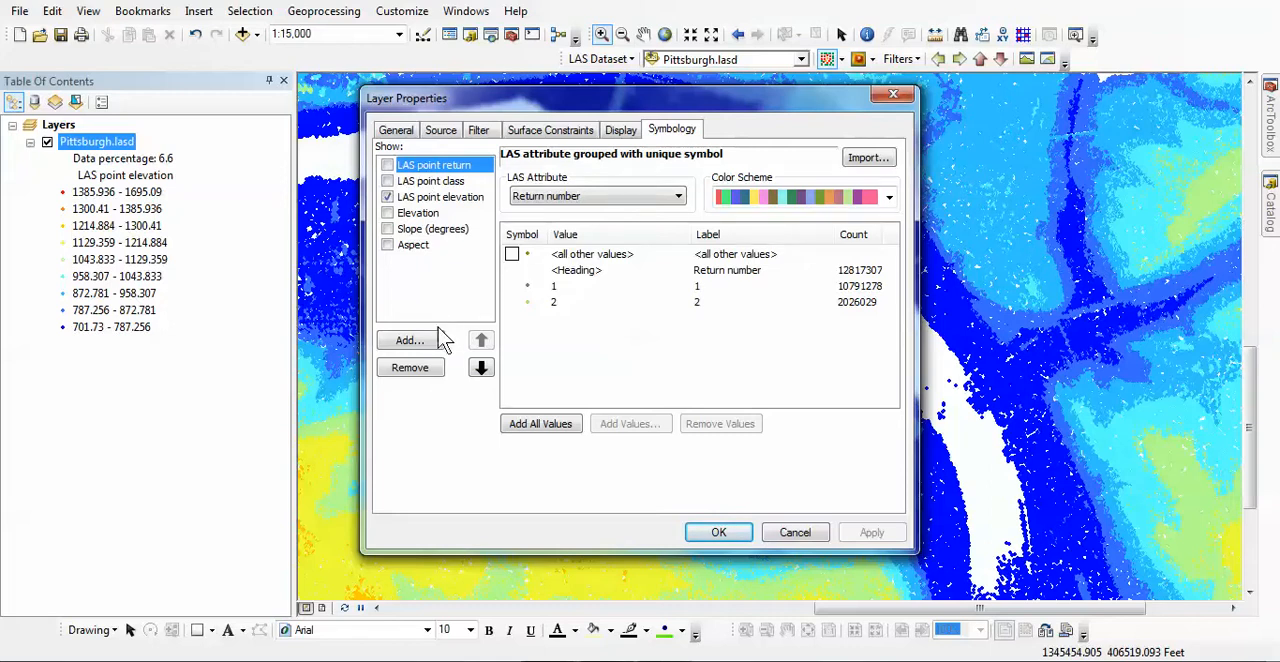
pyautogui.click(422, 369)
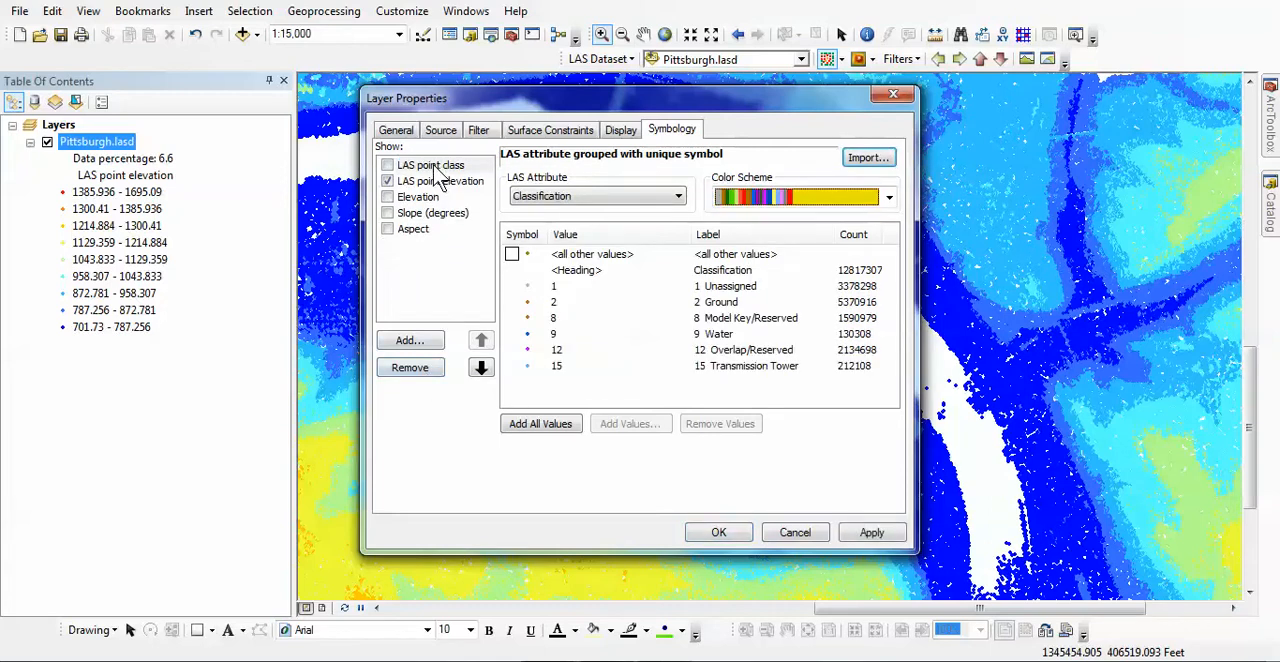
pyautogui.click(436, 167)
pyautogui.click(420, 366)
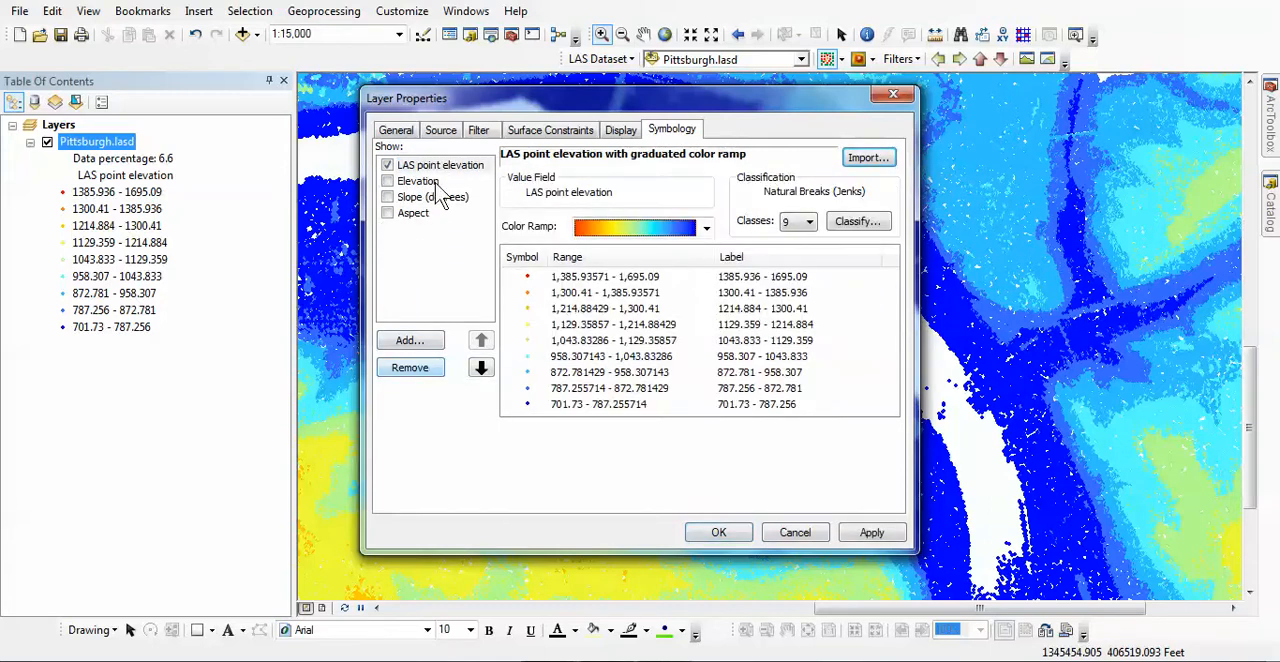
# Remove the Elevation, Slope (degrees) and Aspect renderers from the symbology, and review the renderer types available to add.
pyautogui.click(418, 182)
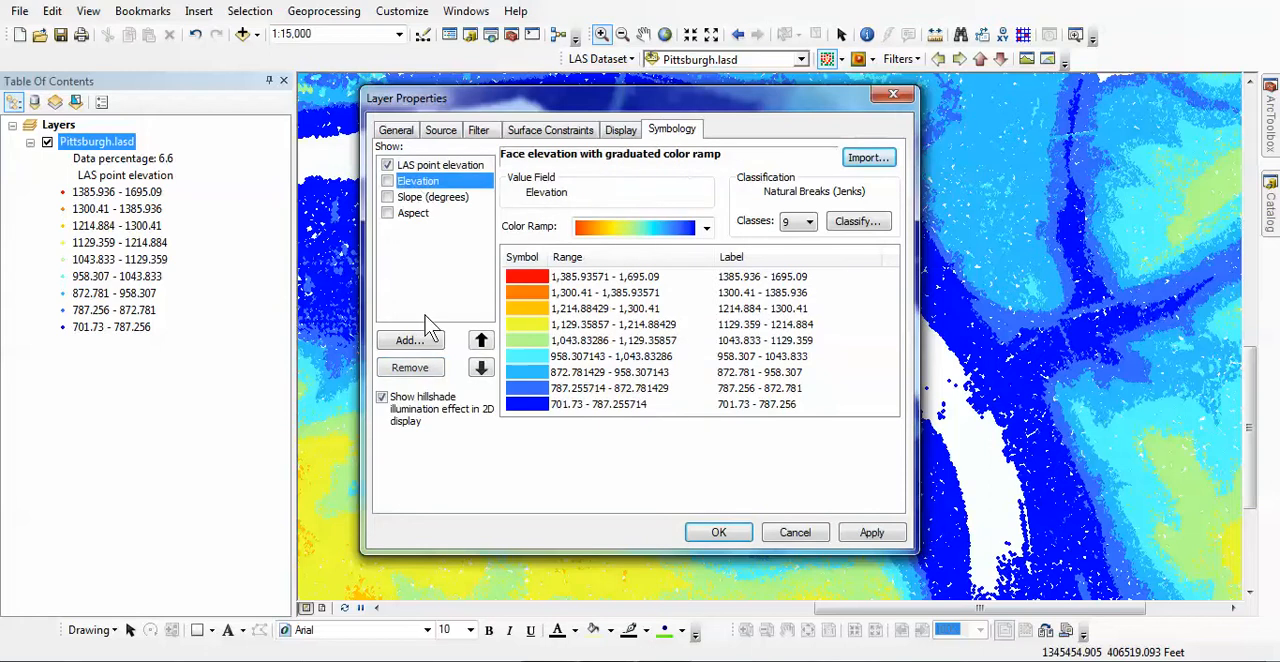
pyautogui.click(422, 367)
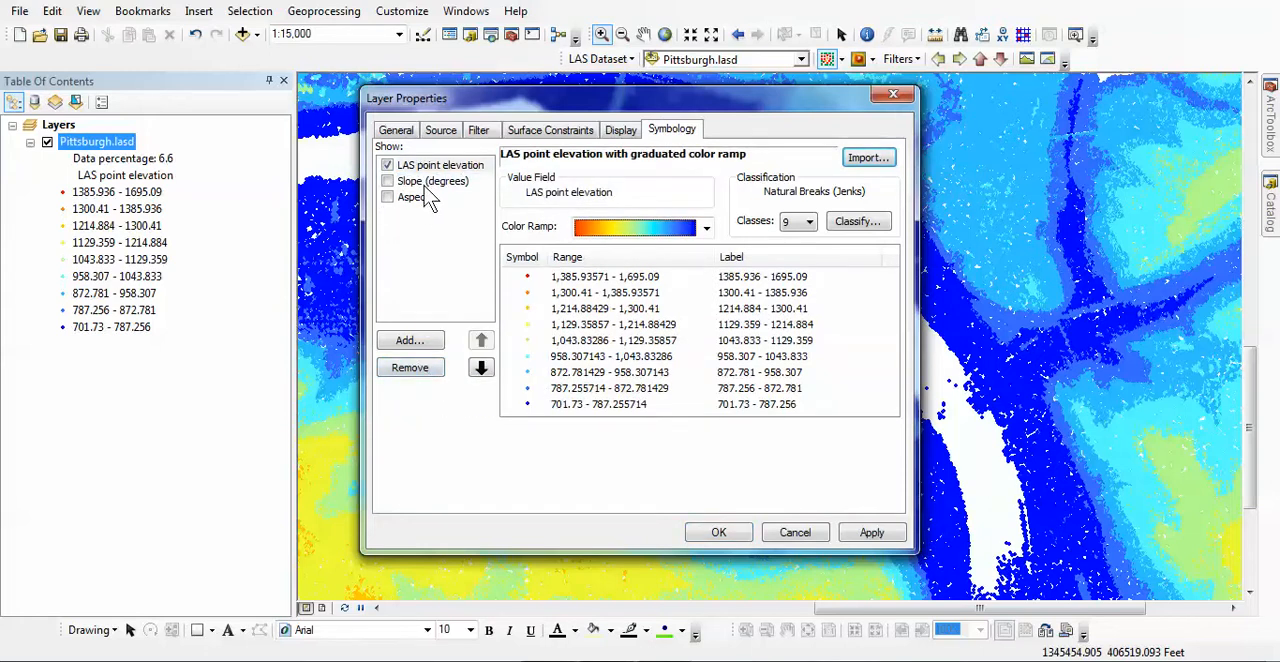
pyautogui.click(428, 182)
pyautogui.click(418, 367)
pyautogui.click(417, 183)
pyautogui.click(415, 368)
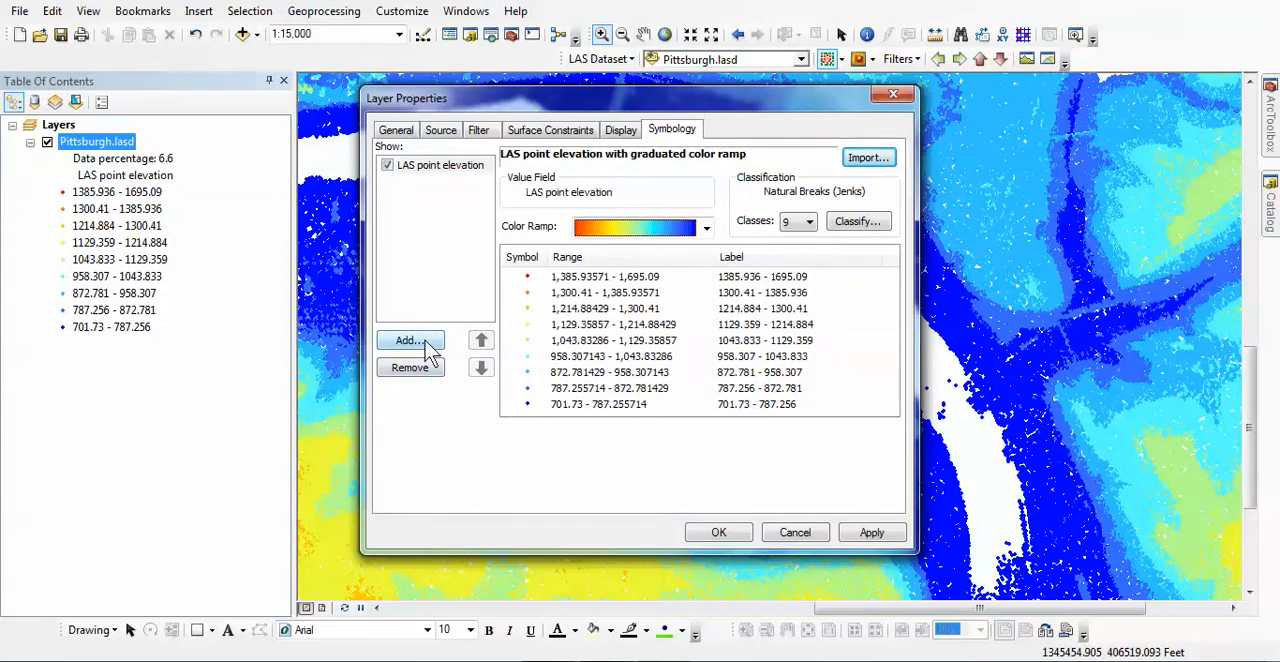
pyautogui.click(410, 341)
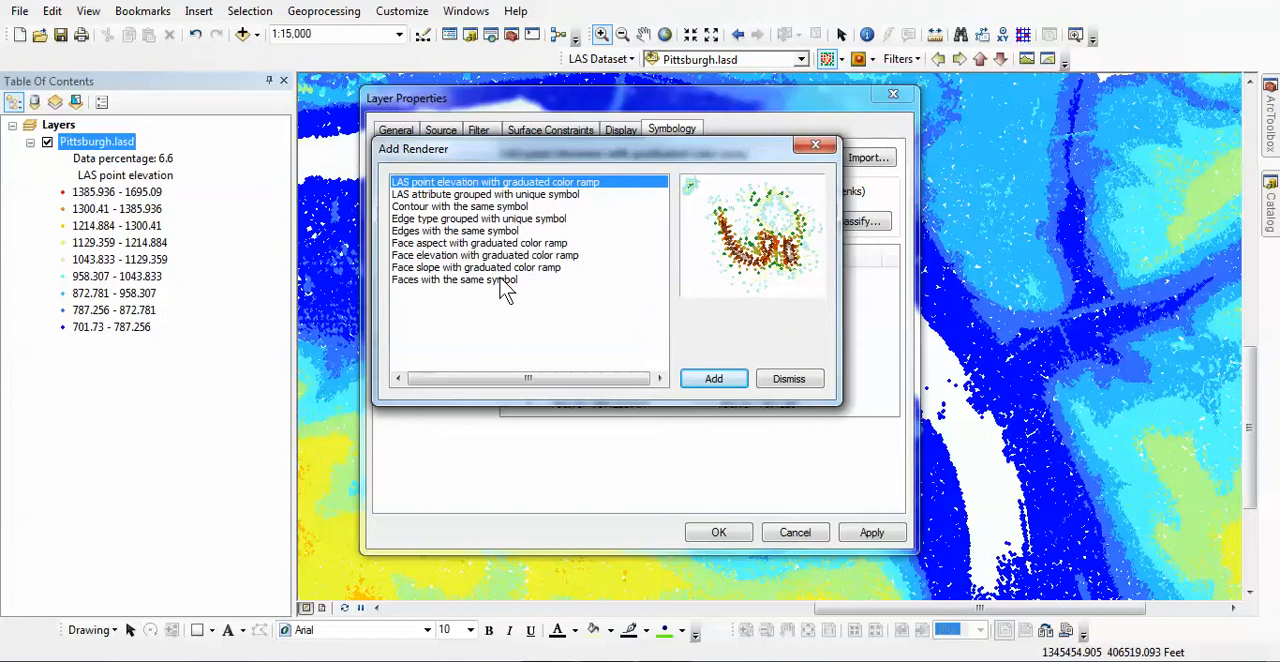
pyautogui.click(817, 148)
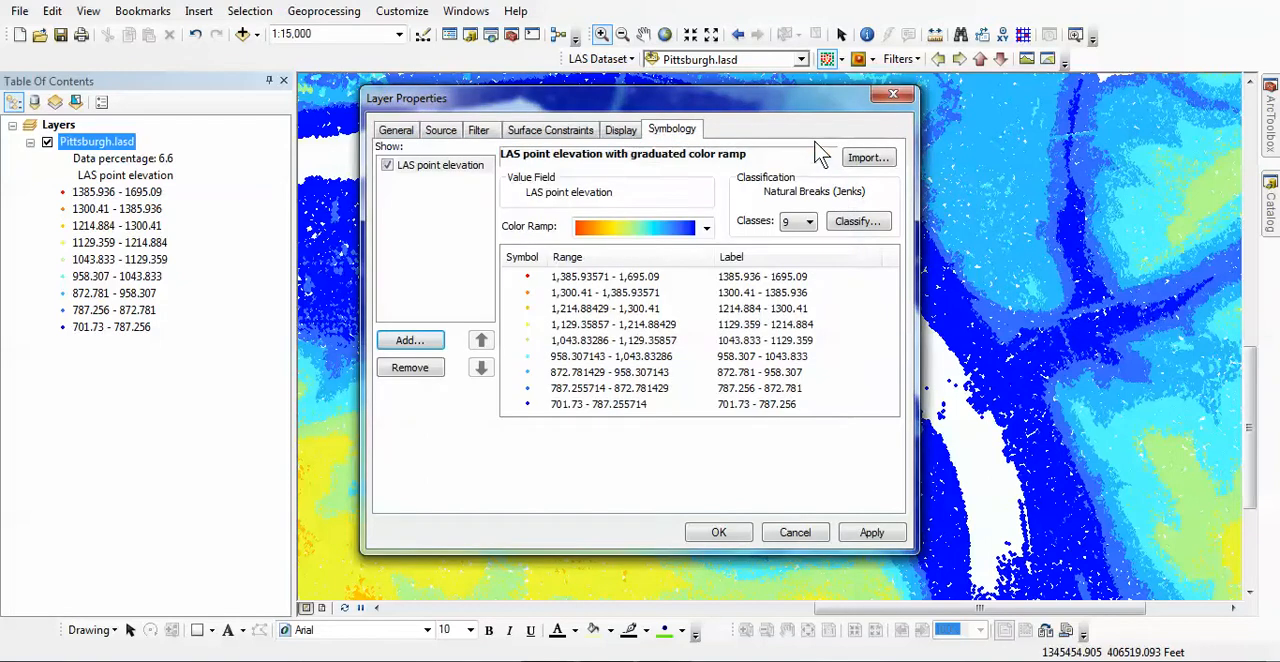
# Try the predefined Ground and First Return settings in the layer's point filter, and toggle the Return 1 option.
pyautogui.click(482, 132)
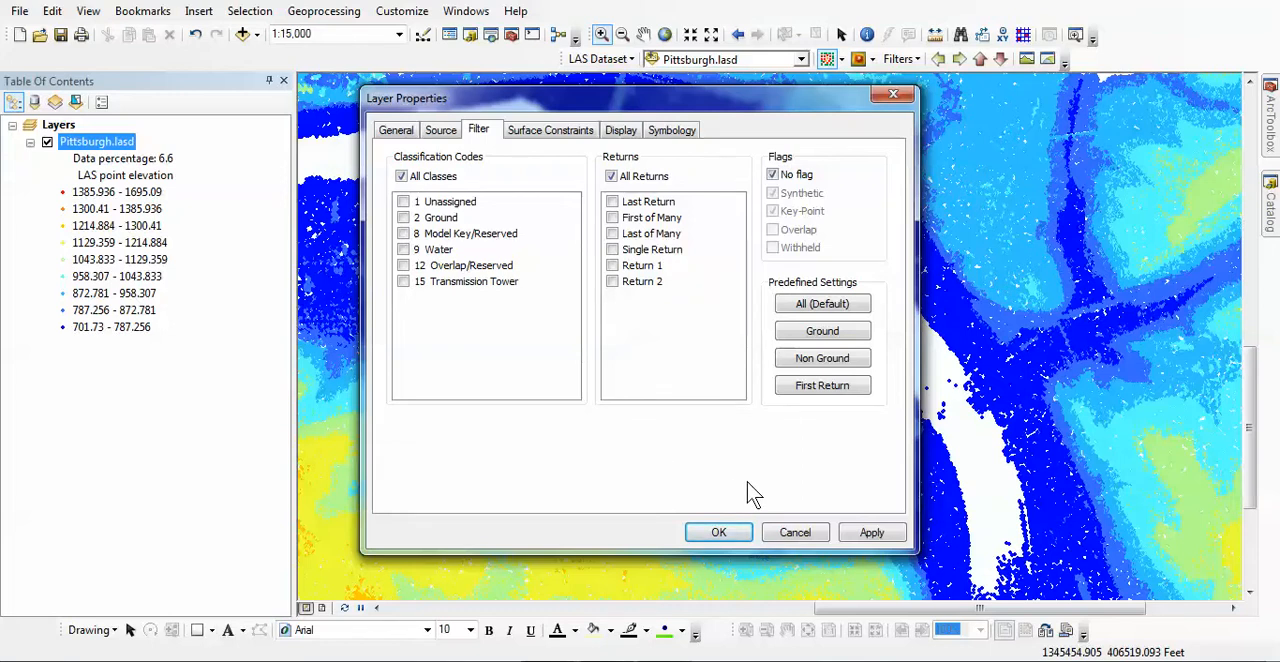
pyautogui.click(838, 335)
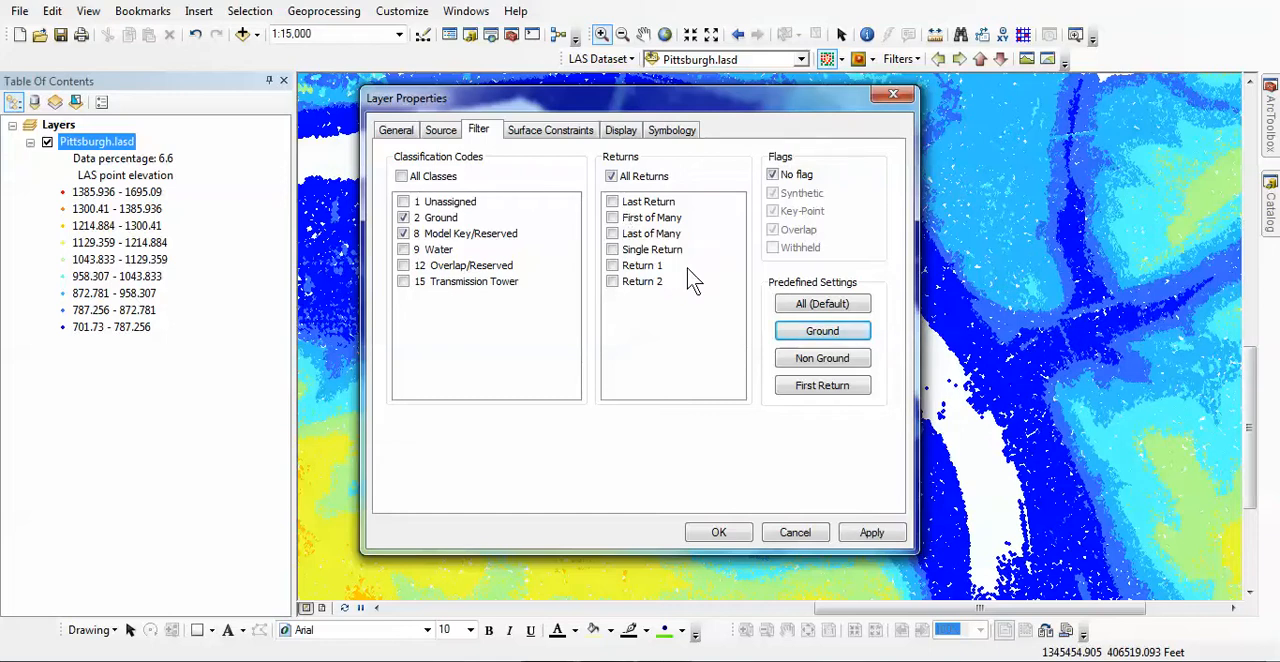
pyautogui.click(817, 396)
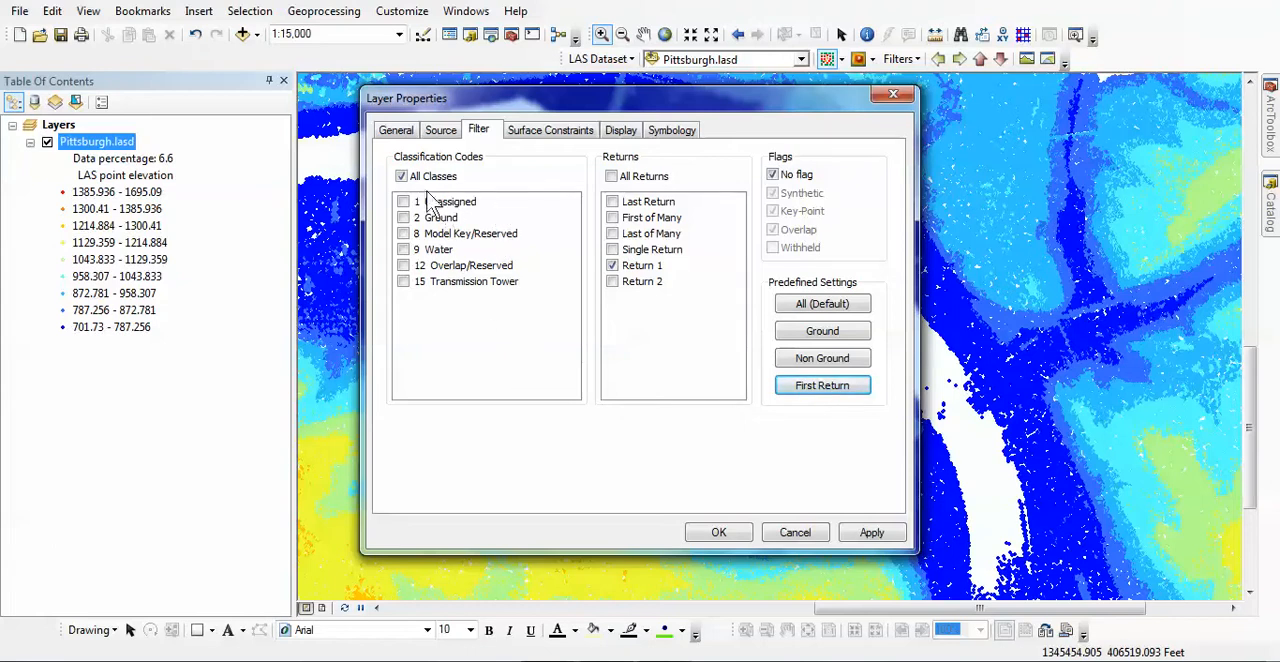
pyautogui.click(615, 267)
pyautogui.click(643, 266)
# Reset the layer's point filter to the predefined All (Default) setting and apply the layer properties.
pyautogui.click(800, 310)
pyautogui.click(858, 534)
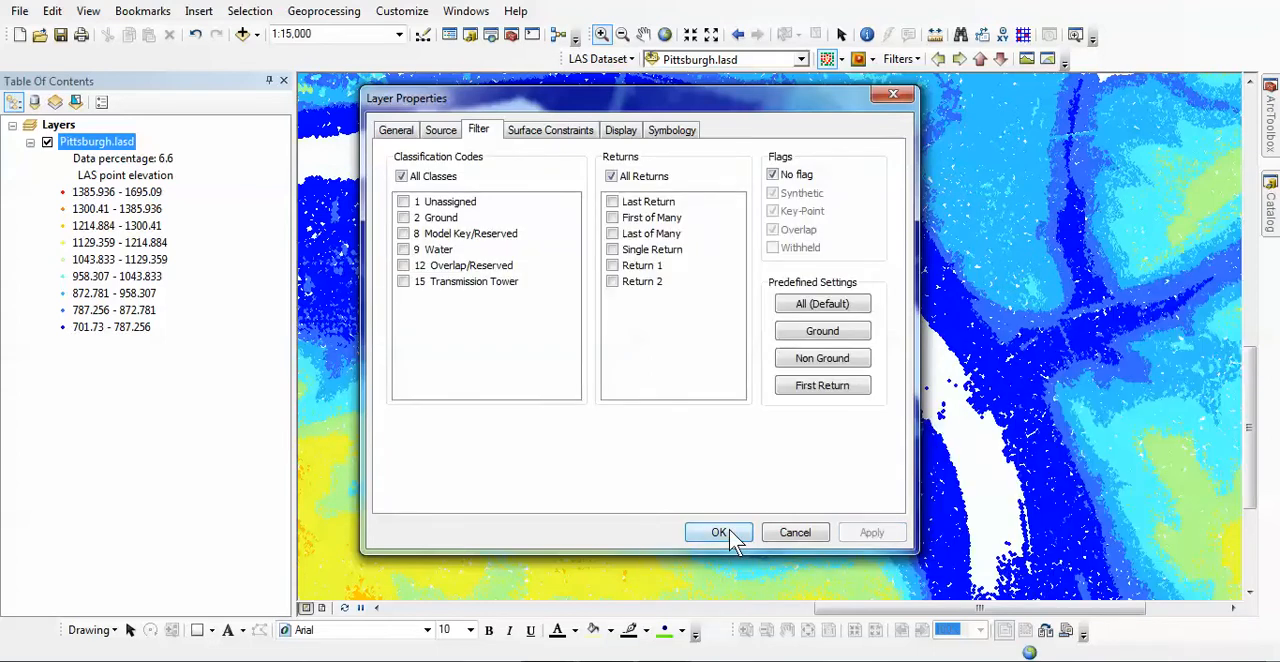
pyautogui.click(719, 533)
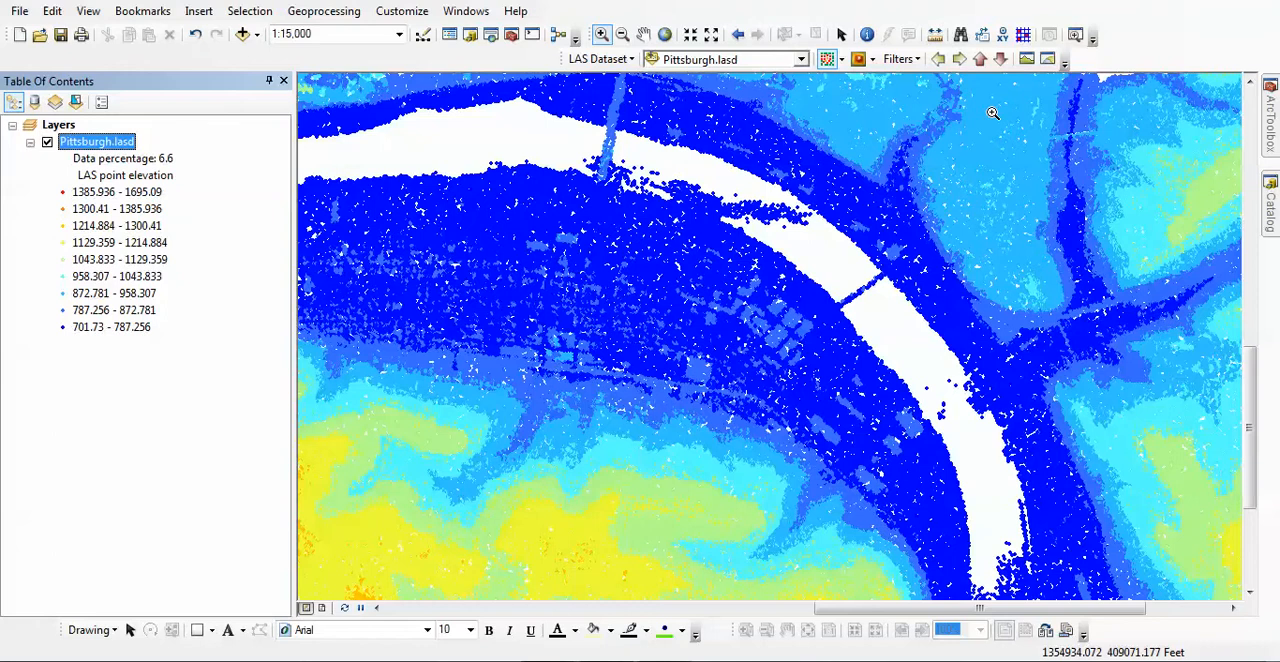
# Create a LAS dataset profile along the small bridge across the river bend, with a selection box about 1,180 by 312 feet.
pyautogui.click(1028, 57)
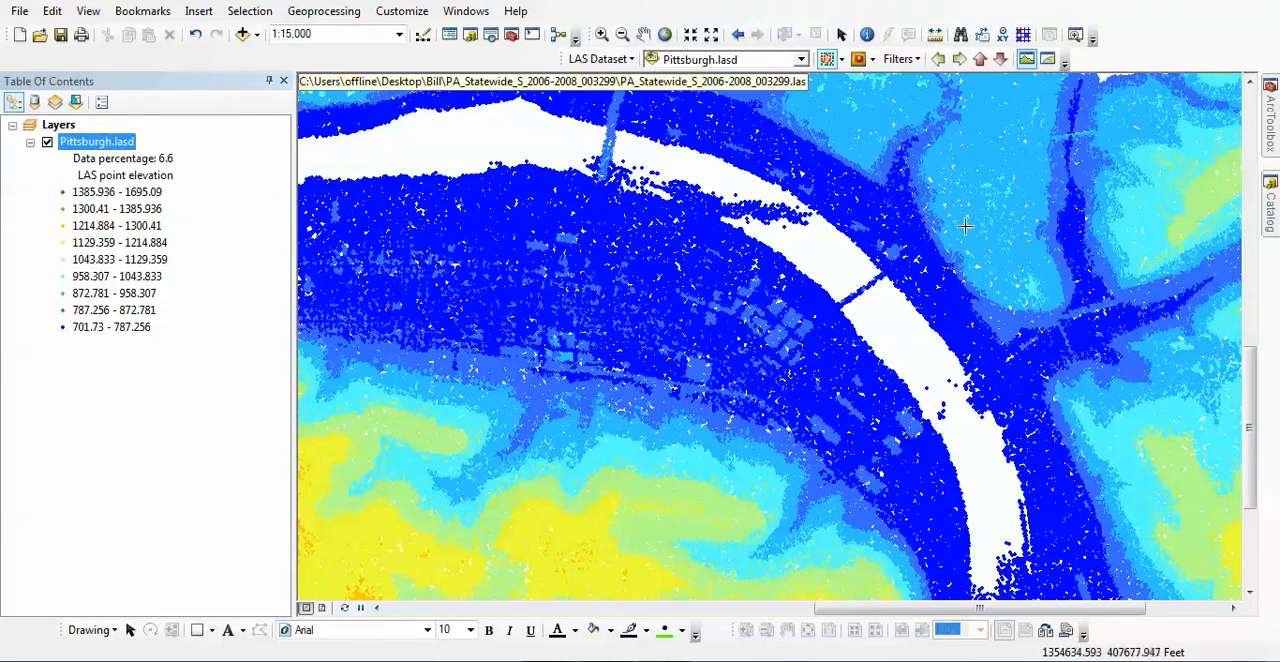
pyautogui.click(832, 316)
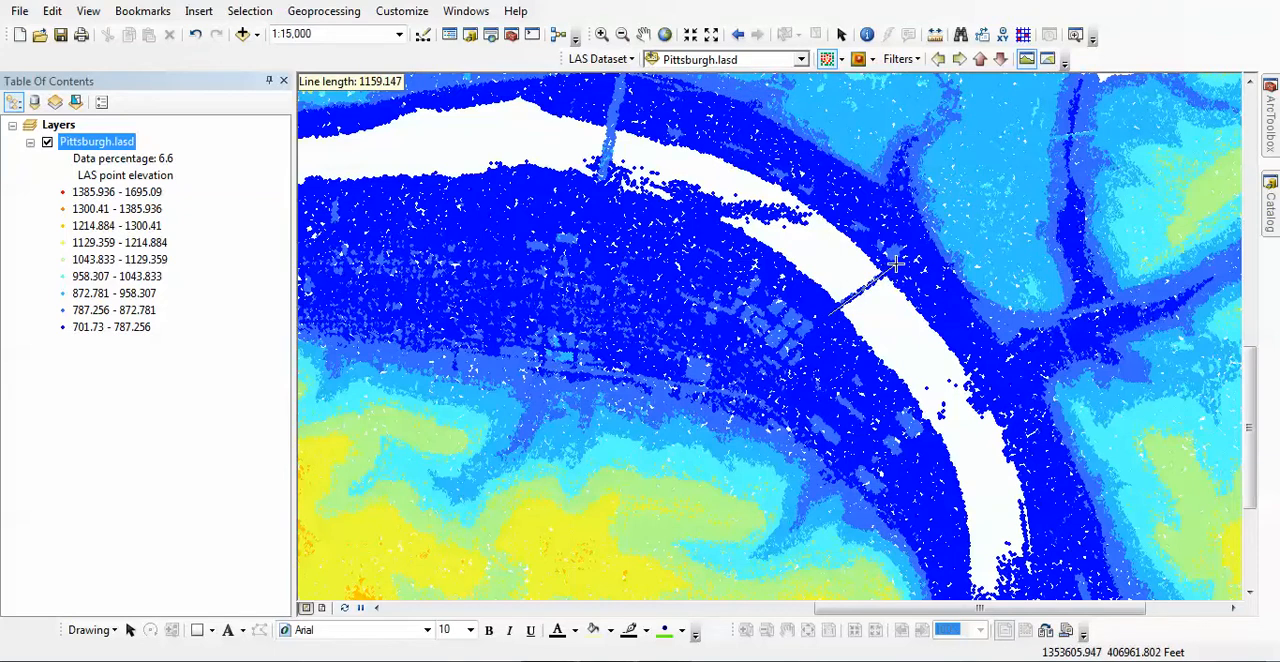
pyautogui.click(897, 263)
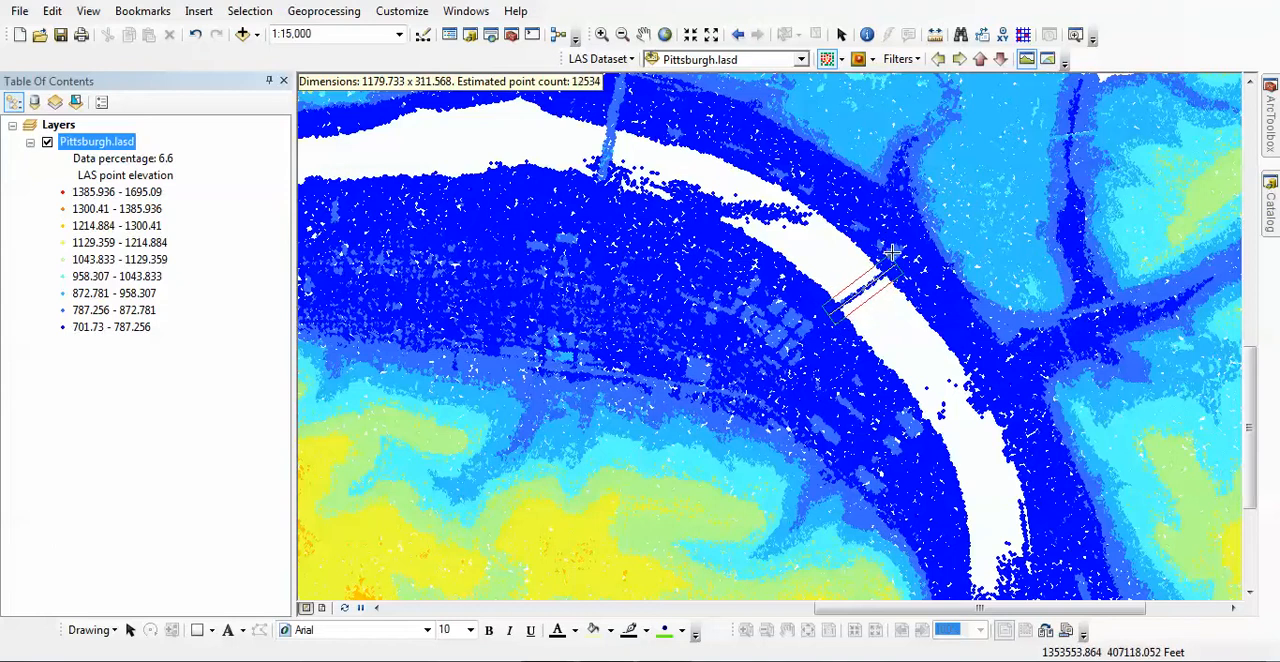
pyautogui.click(891, 253)
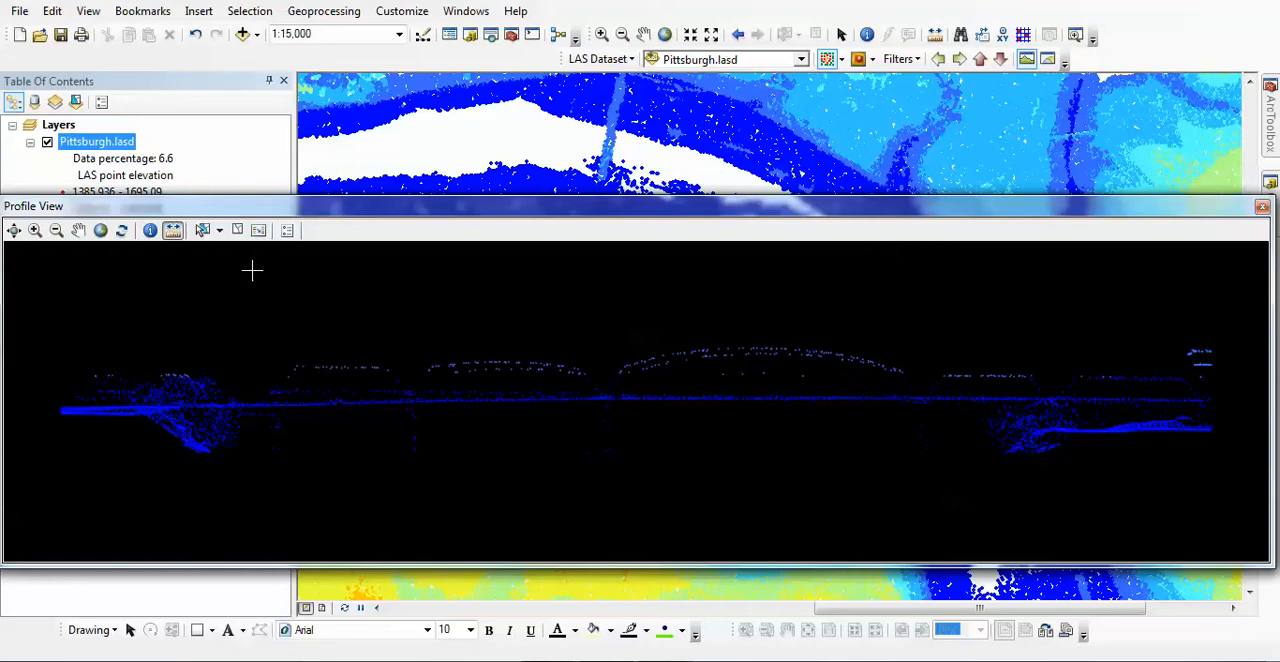
# Measure the height from the bridge deck to the top of the tallest arch, and from that arch to the lower adjacent span.
pyautogui.click(178, 237)
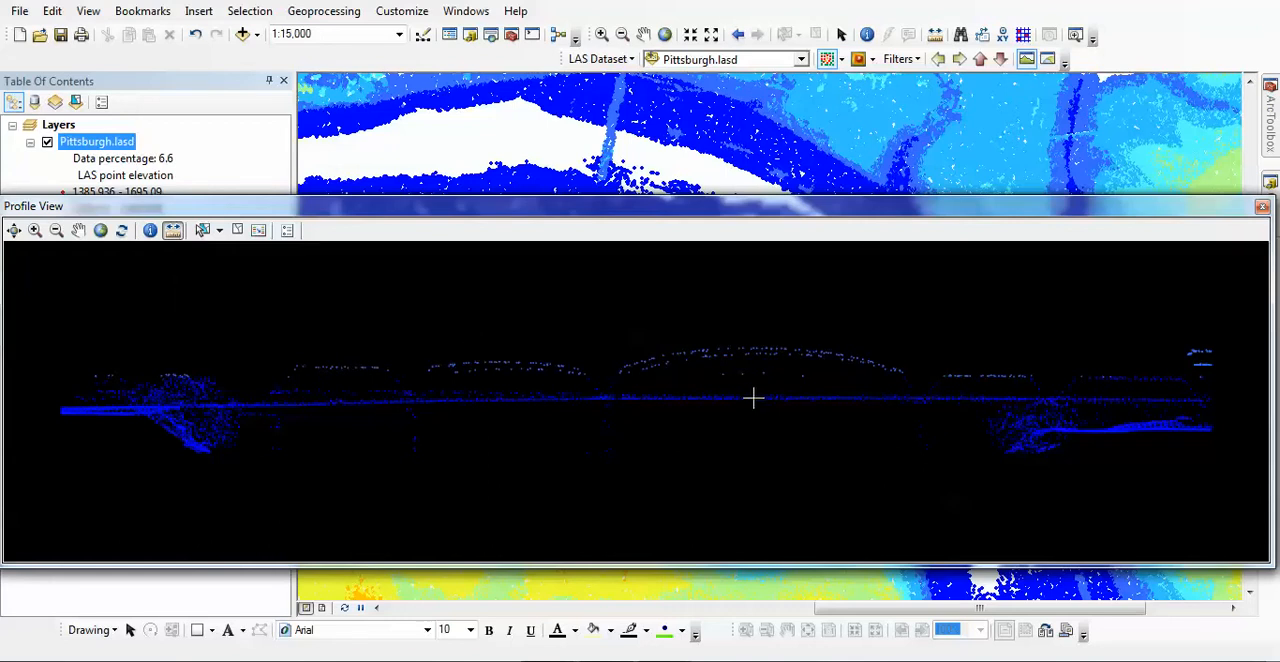
pyautogui.moveTo(753, 398); pyautogui.dragTo(753, 347)
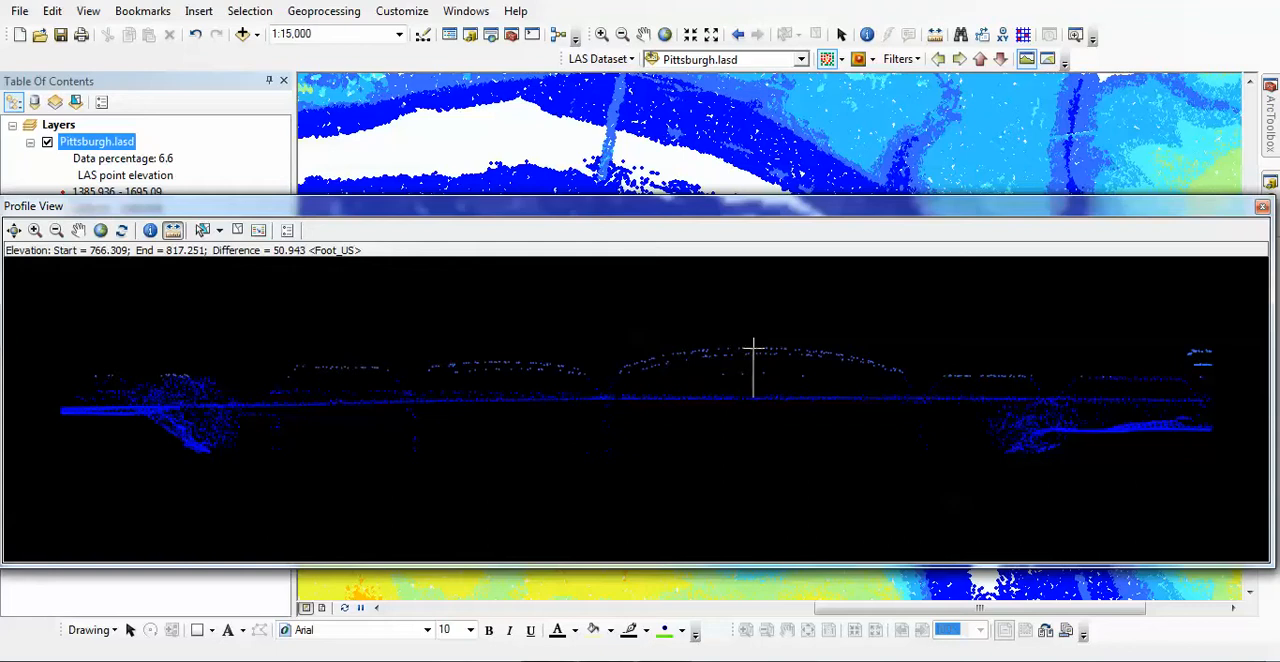
pyautogui.click(753, 347)
pyautogui.click(1032, 376)
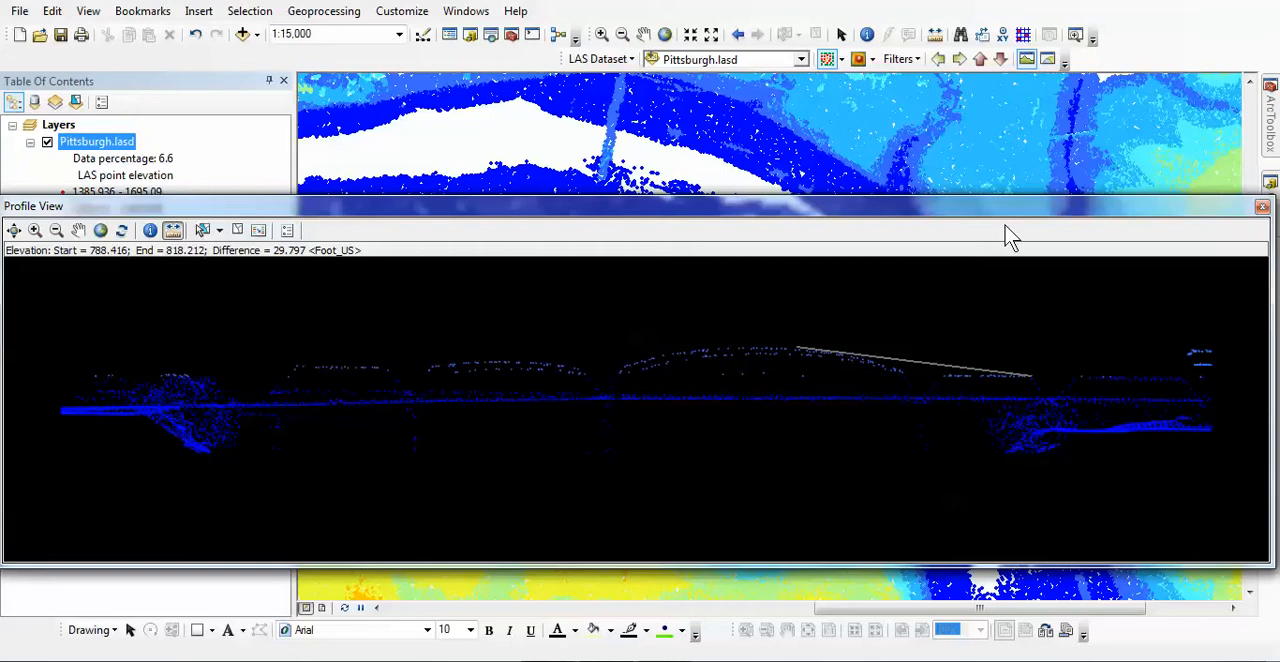
# Create a 3D view of the bridge's LAS points and examine it from several angles.
pyautogui.click(1048, 61)
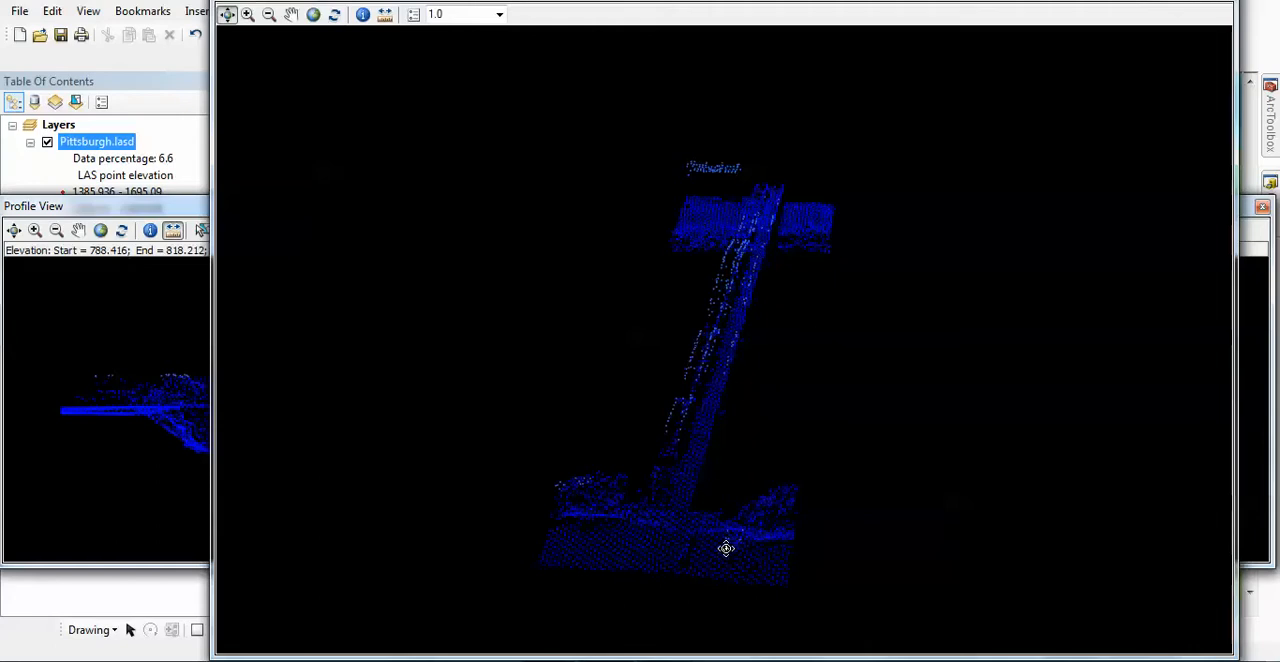
pyautogui.moveTo(726, 548); pyautogui.dragTo(714, 474)
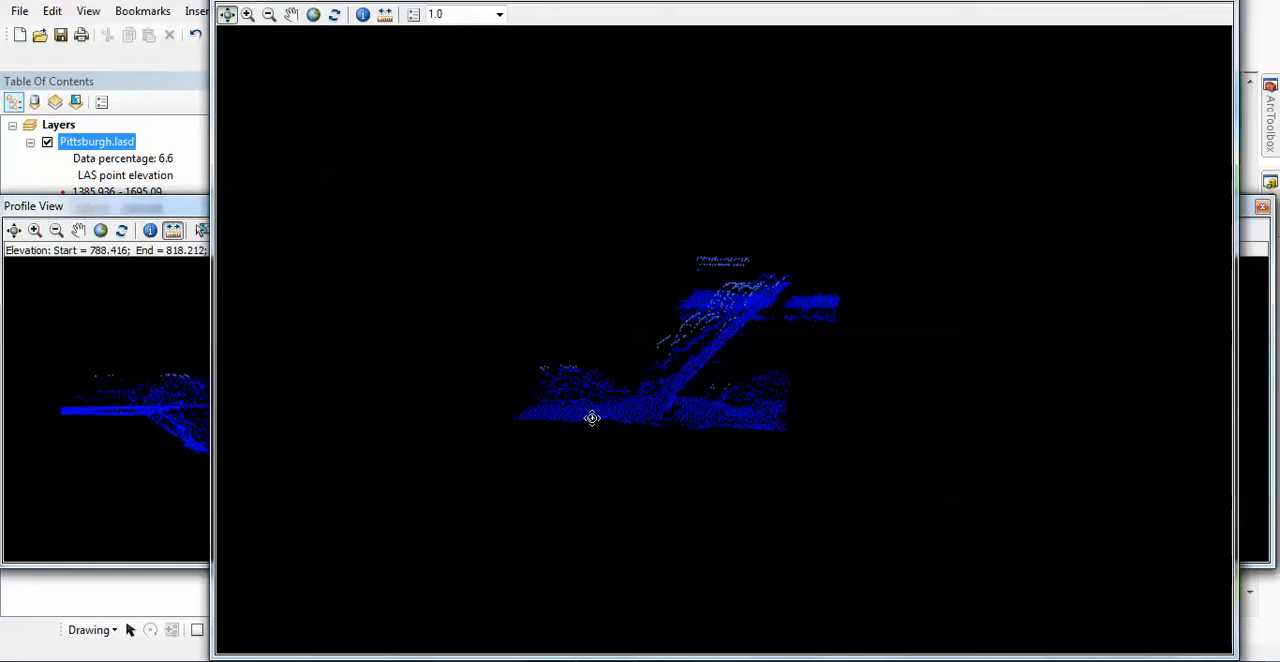
pyautogui.moveTo(592, 418); pyautogui.dragTo(971, 402)
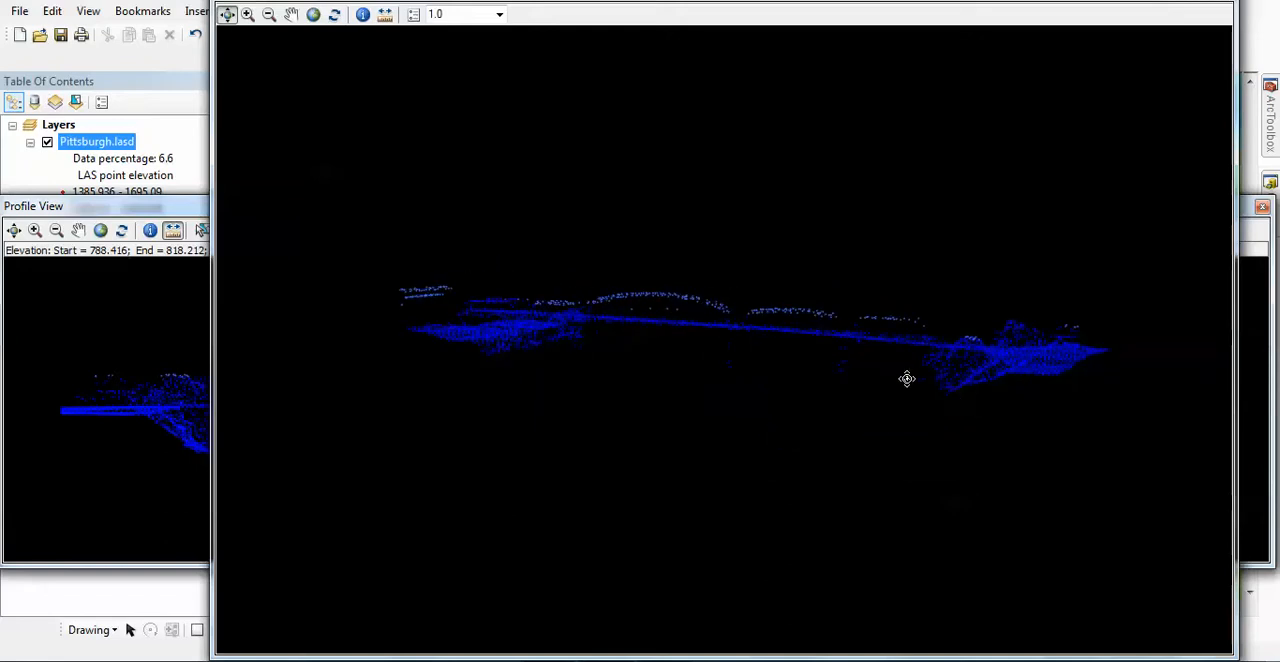
pyautogui.moveTo(780, 320); pyautogui.dragTo(631, 266)
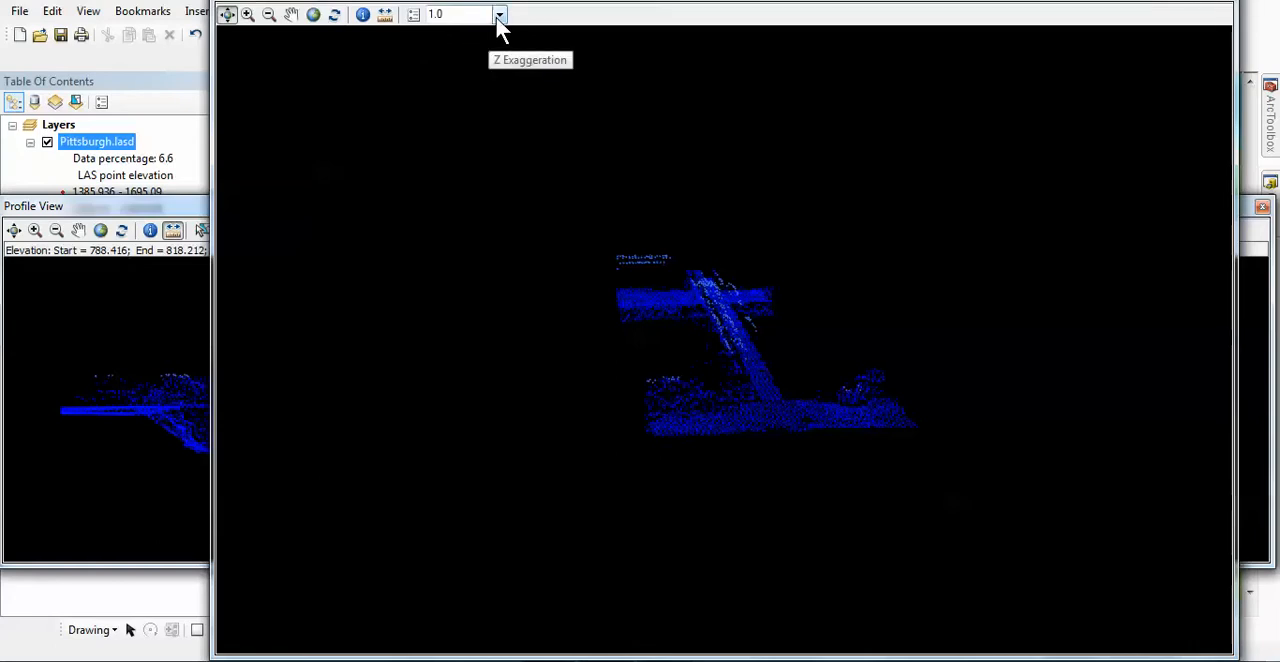
# Set the 3D view's point size factor to 0.1, followed by 3.0, and inspect the enlarged bridge points from the side.
pyautogui.click(415, 18)
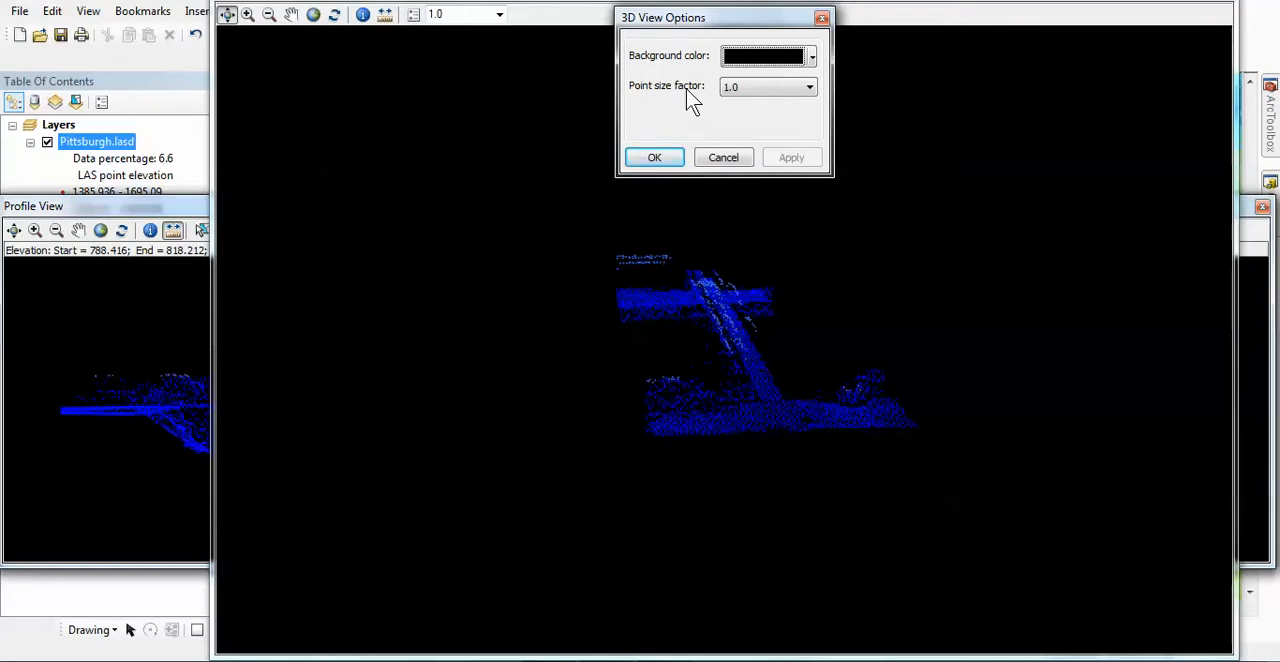
pyautogui.click(809, 87)
pyautogui.click(773, 101)
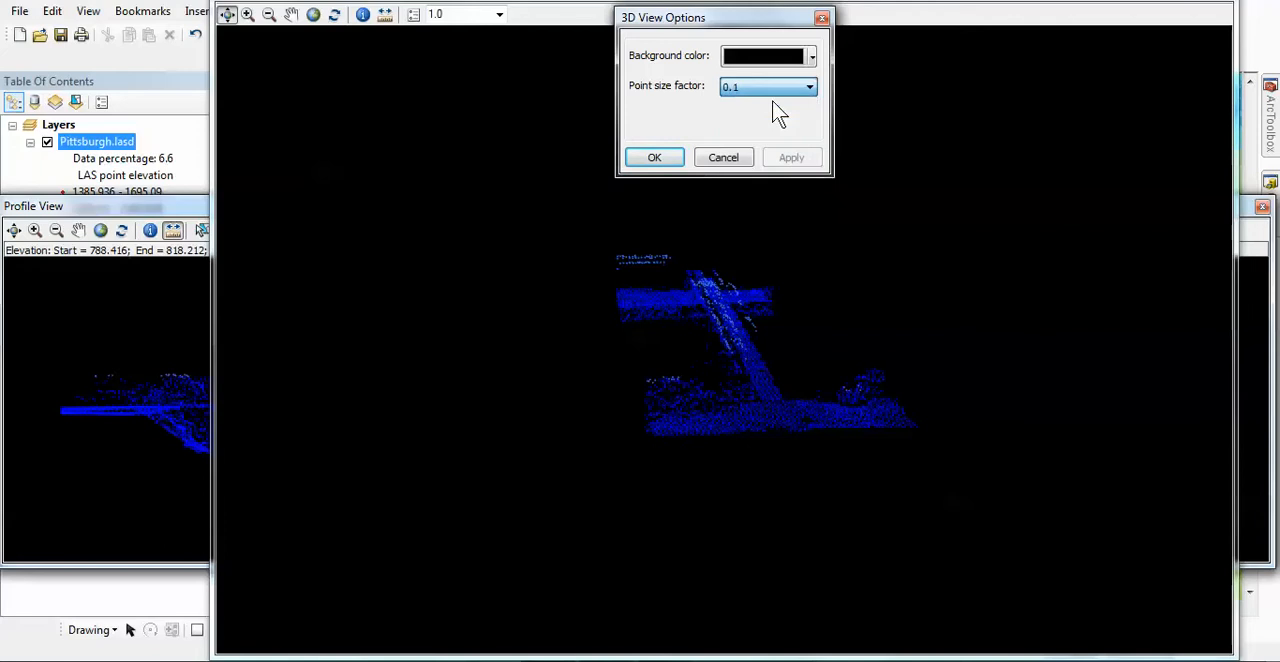
pyautogui.click(788, 157)
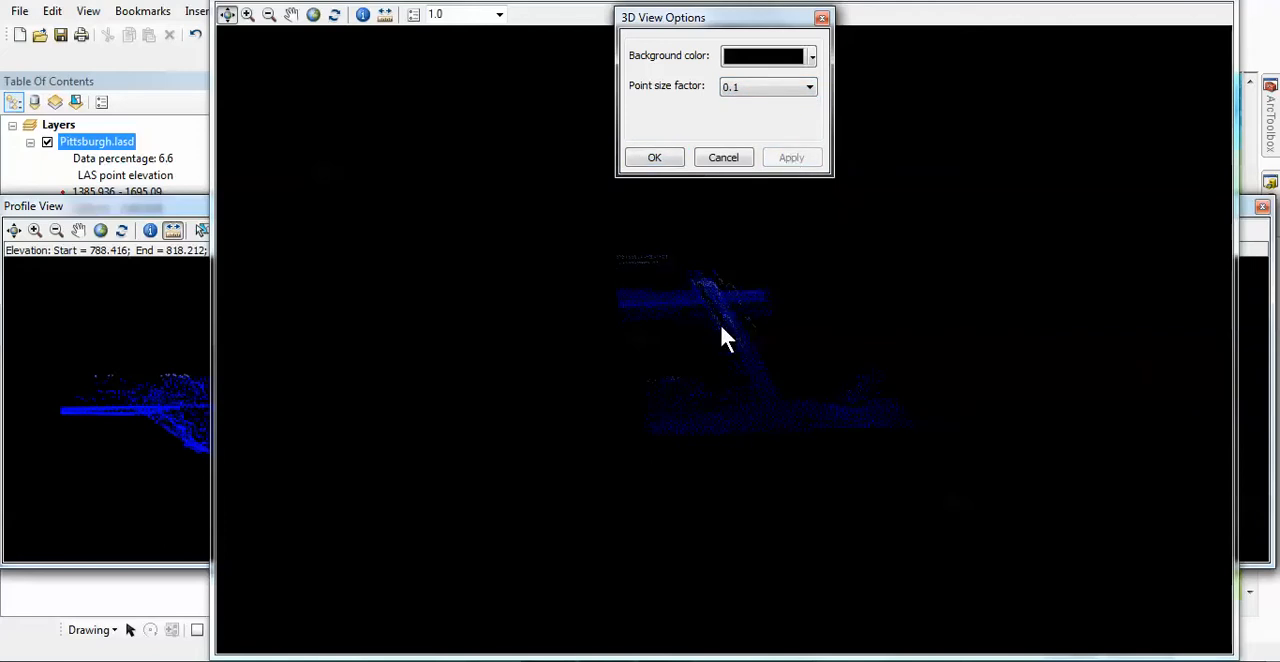
pyautogui.click(809, 88)
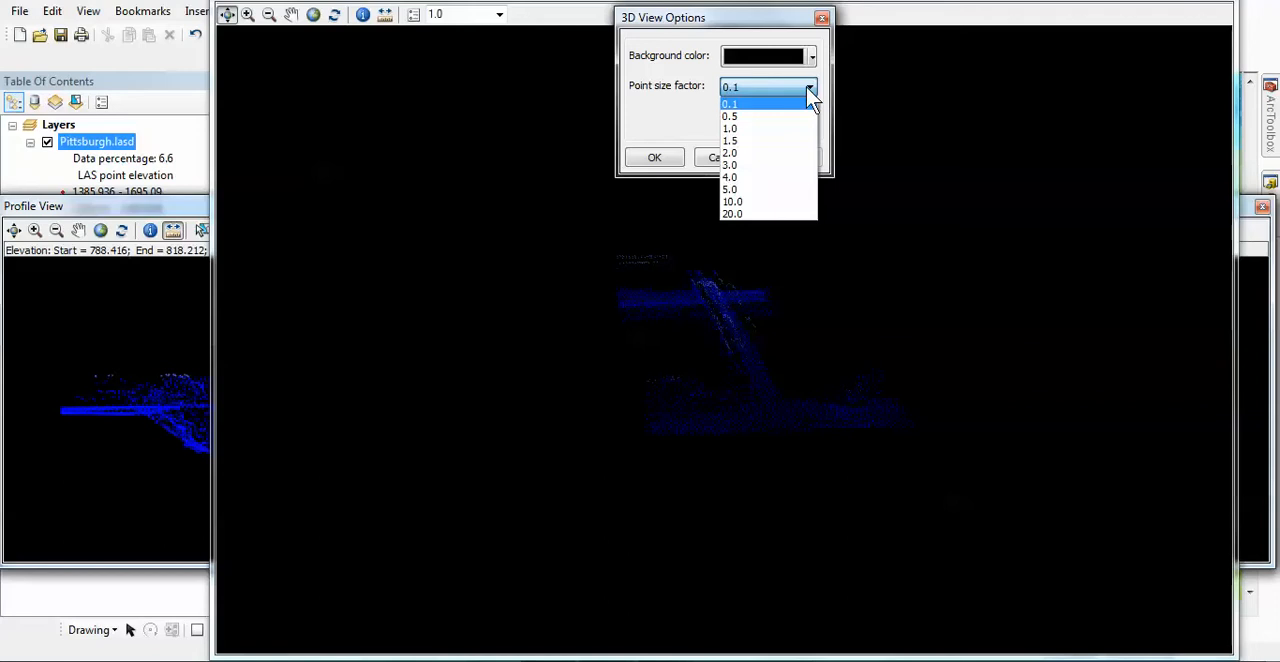
pyautogui.click(746, 164)
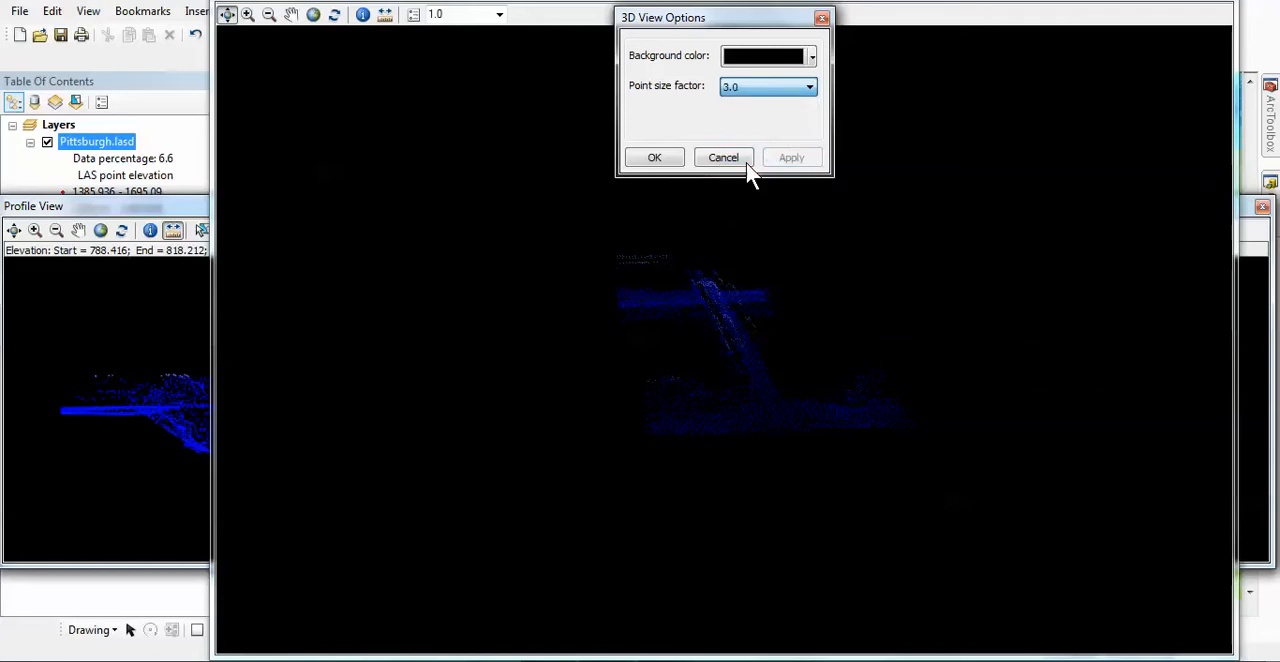
pyautogui.click(790, 160)
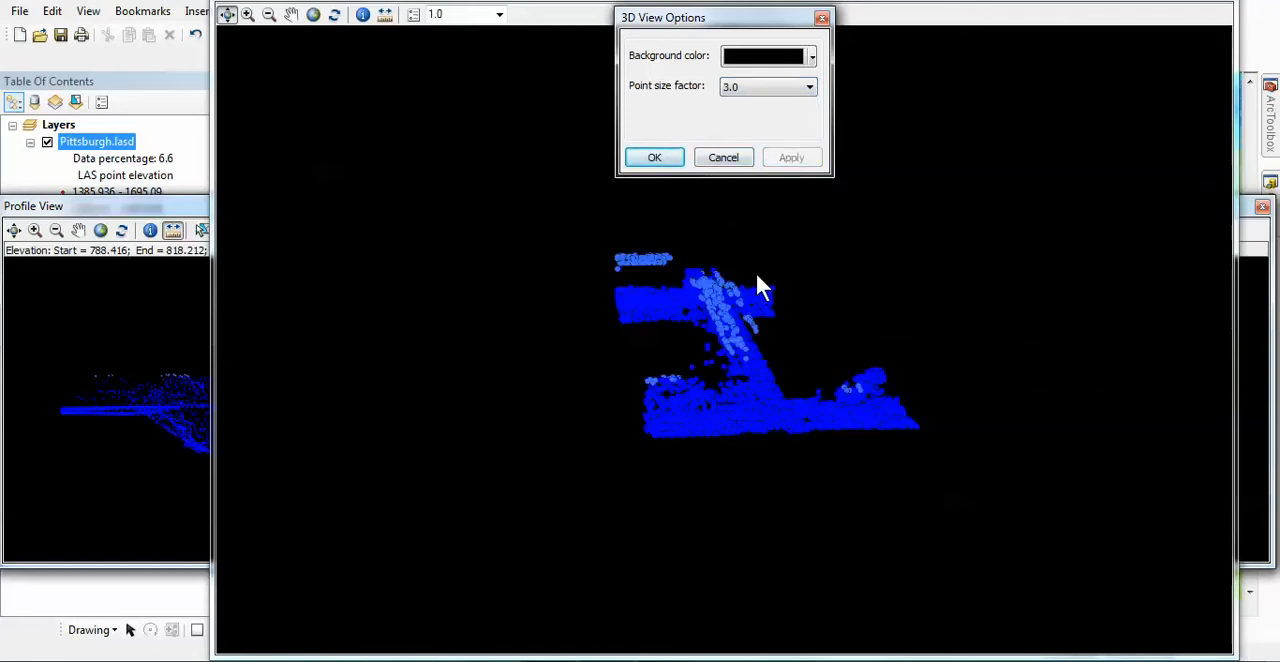
pyautogui.click(655, 158)
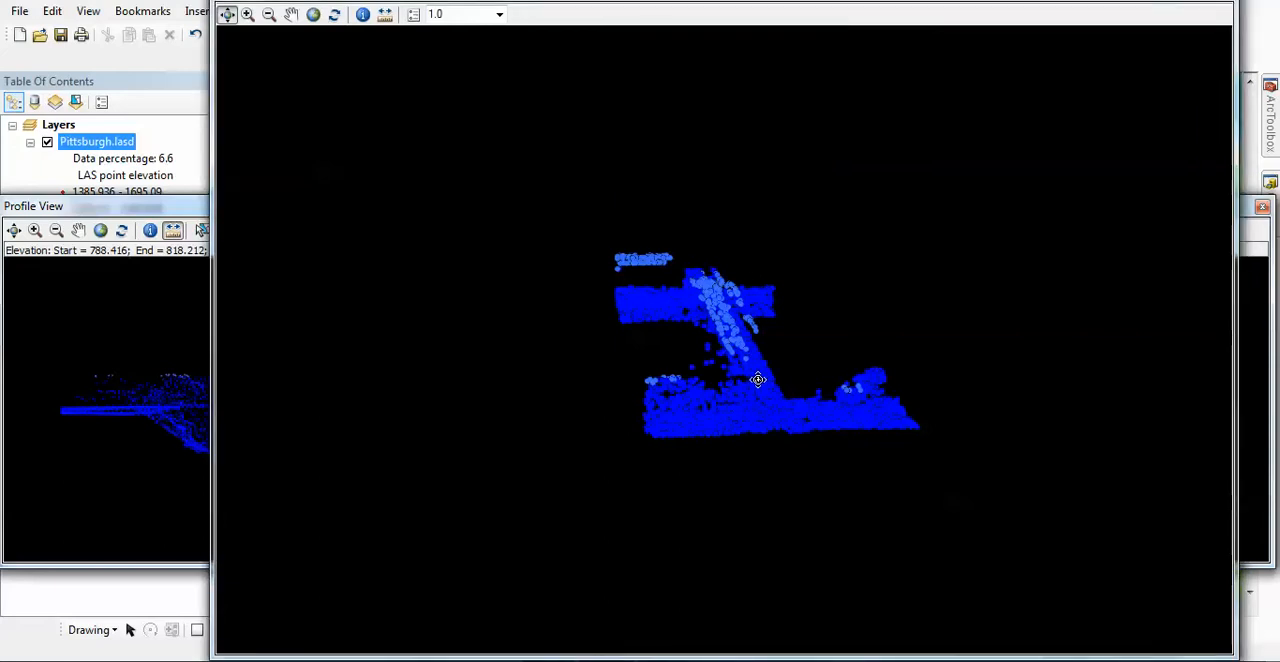
pyautogui.moveTo(757, 380); pyautogui.dragTo(666, 329)
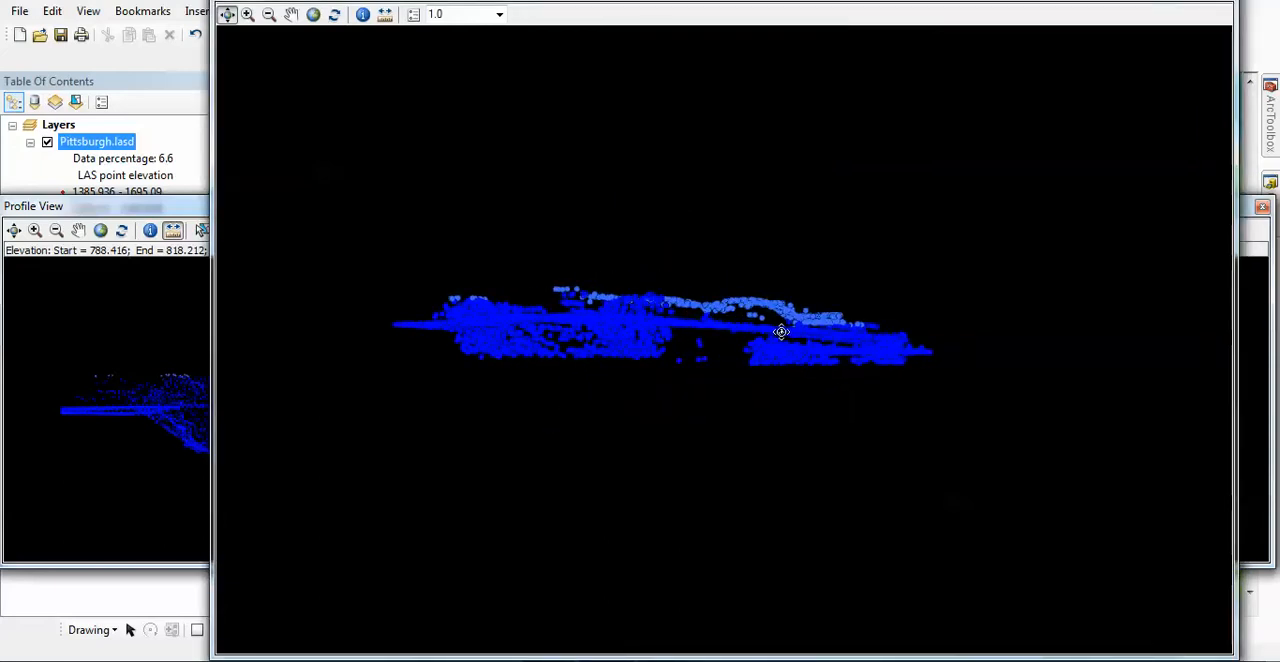
# View the bridge from the side and review the 3D view's Z exaggeration choices, keeping the value 1.0.
pyautogui.moveTo(781, 331); pyautogui.dragTo(540, 337)
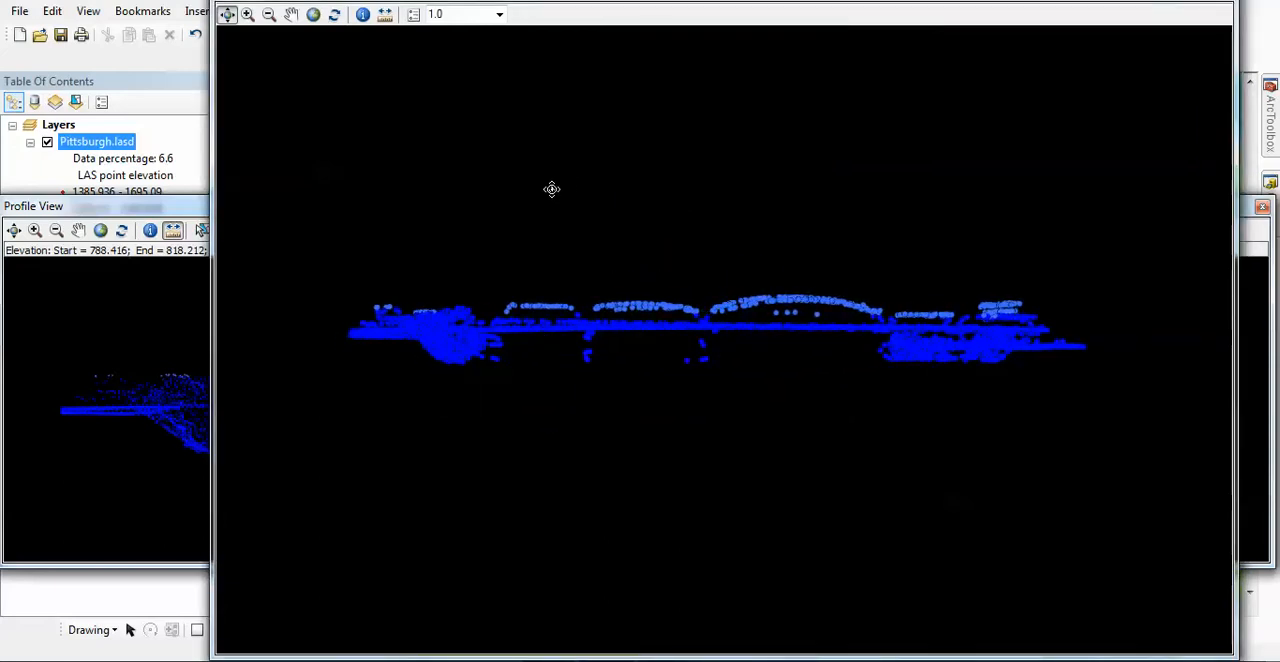
pyautogui.click(499, 16)
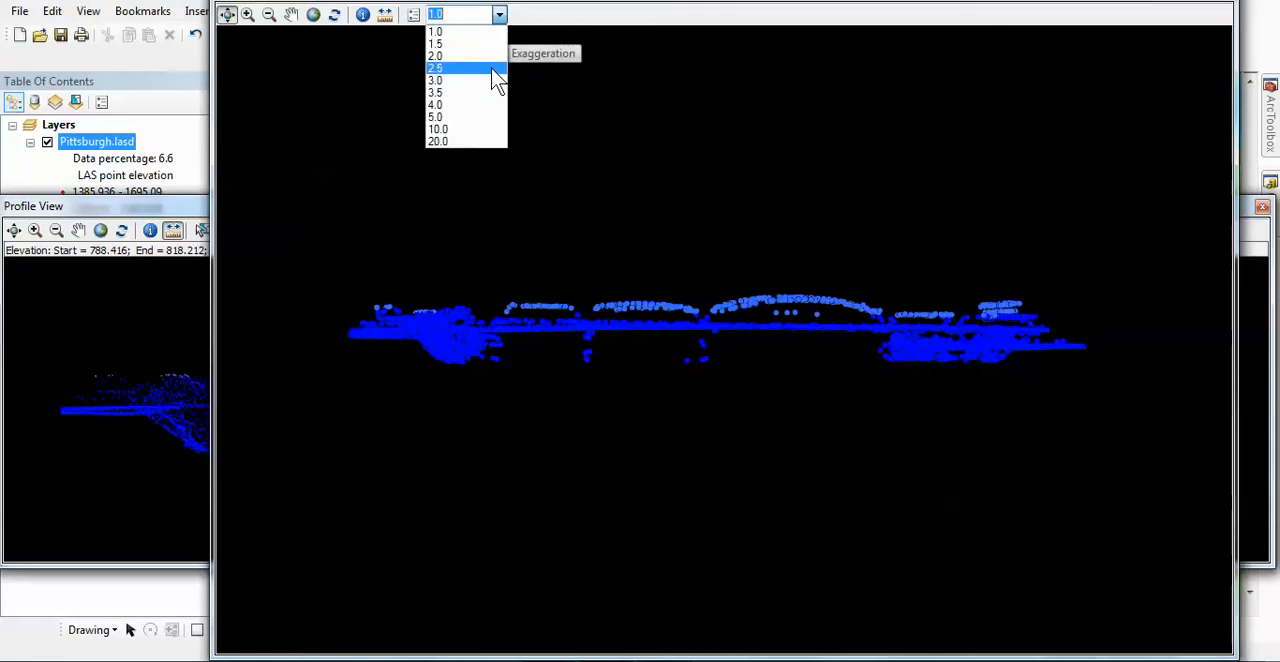
pyautogui.click(449, 34)
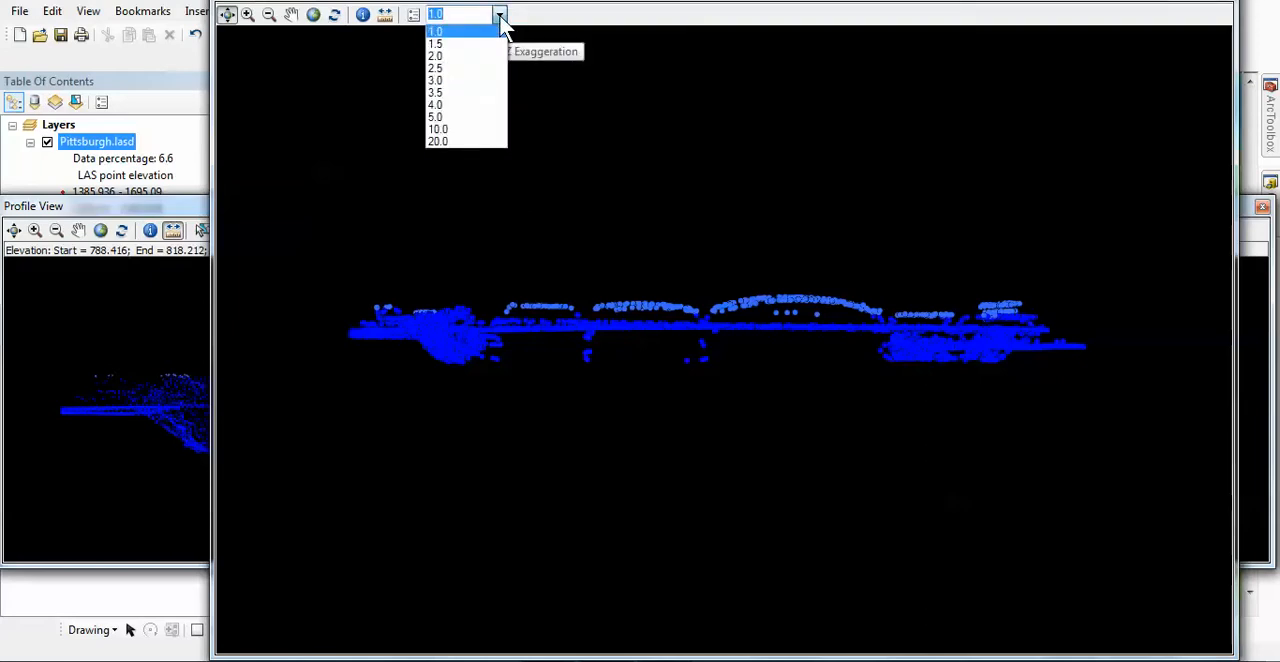
pyautogui.click(436, 31)
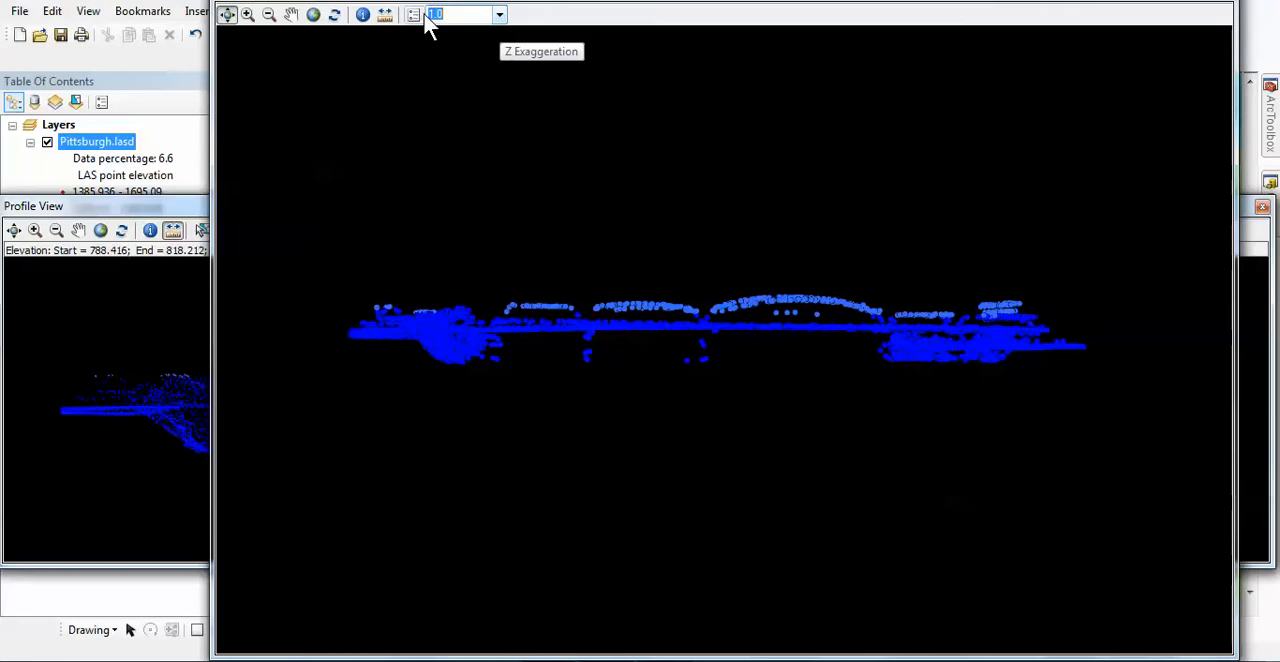
# Set the 3D view's point size factor to 0.5.
pyautogui.click(414, 15)
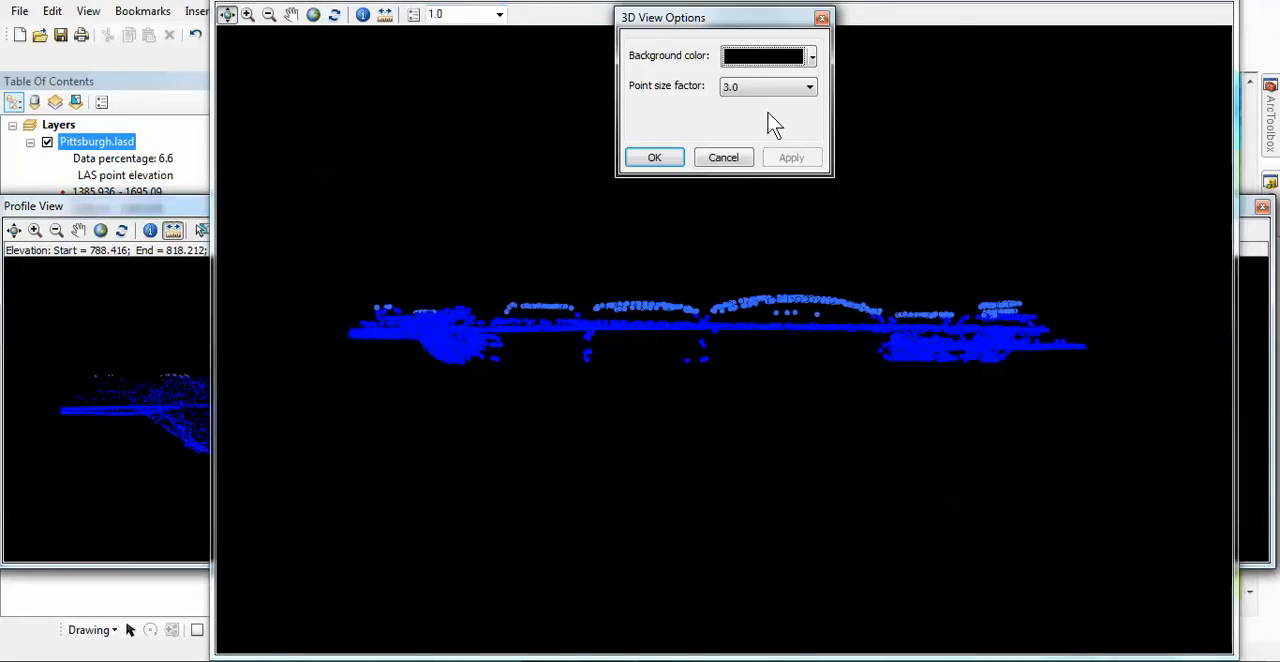
pyautogui.click(810, 88)
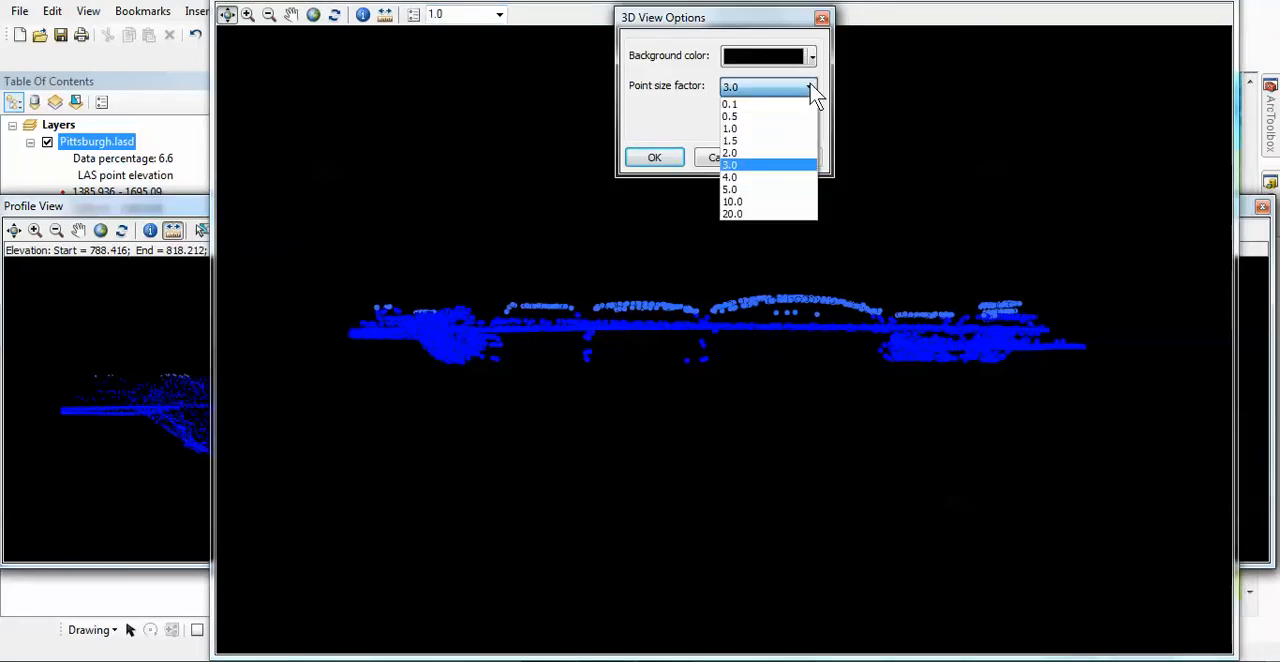
pyautogui.click(767, 118)
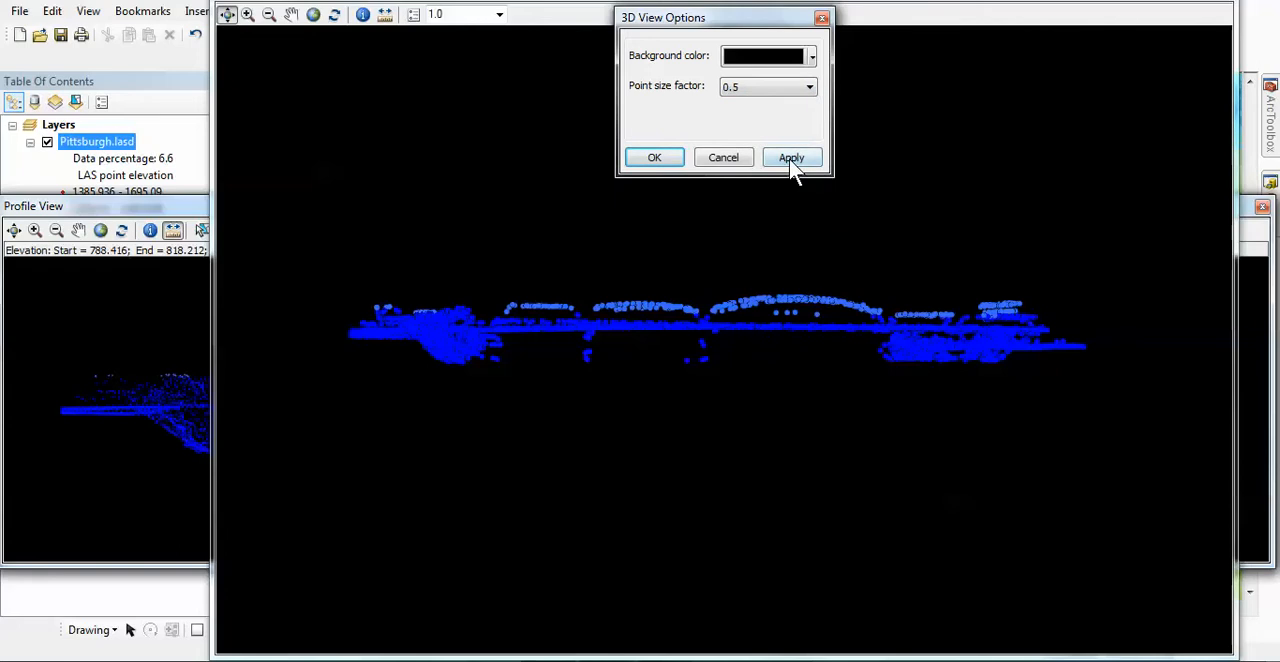
pyautogui.click(788, 160)
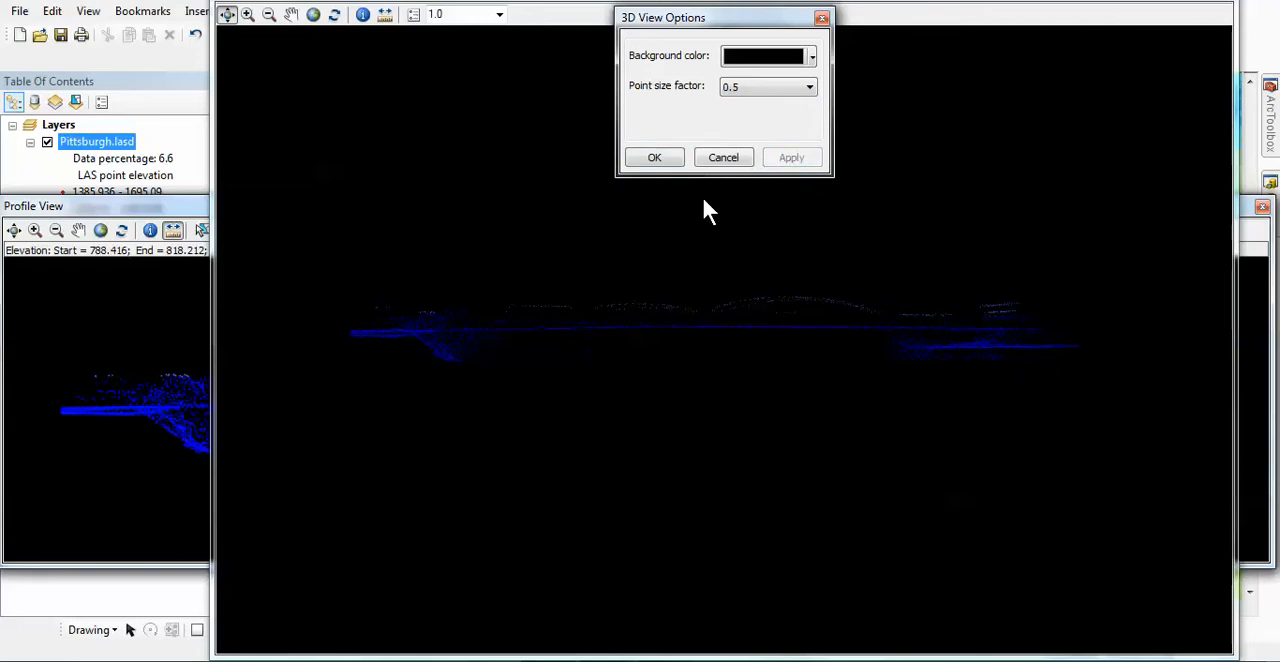
# Set the 3D view's background color to medium gray, followed by a darker gray.
pyautogui.click(811, 57)
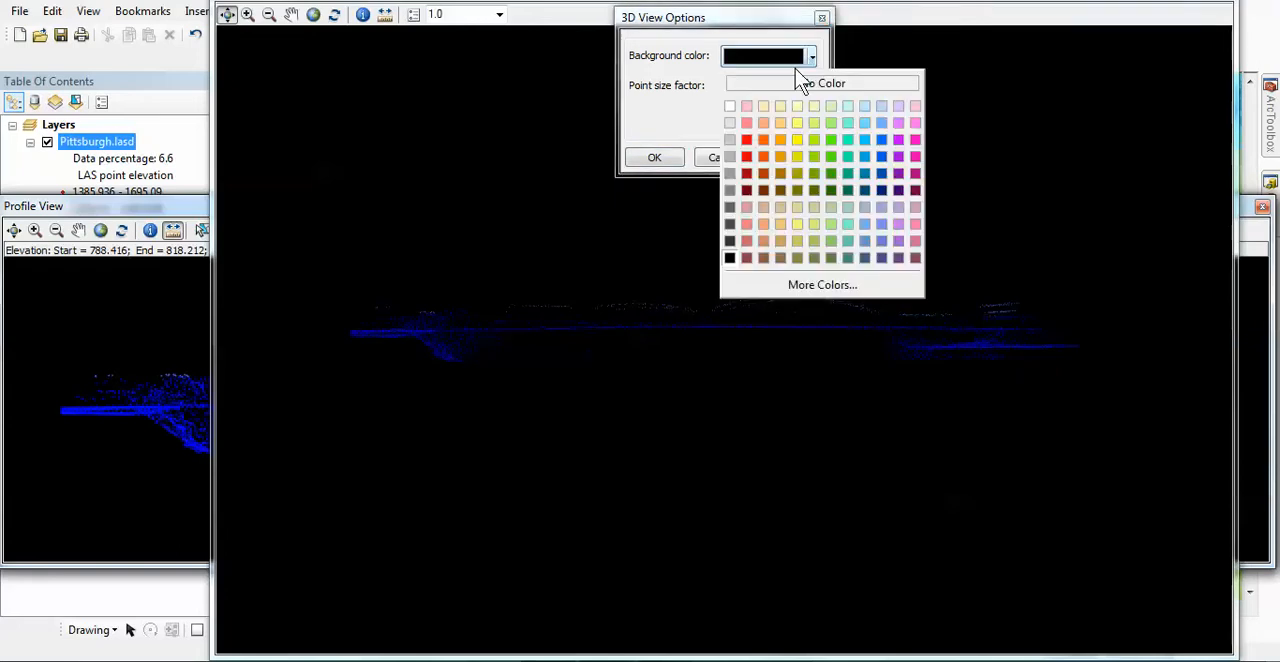
pyautogui.click(730, 229)
pyautogui.click(791, 158)
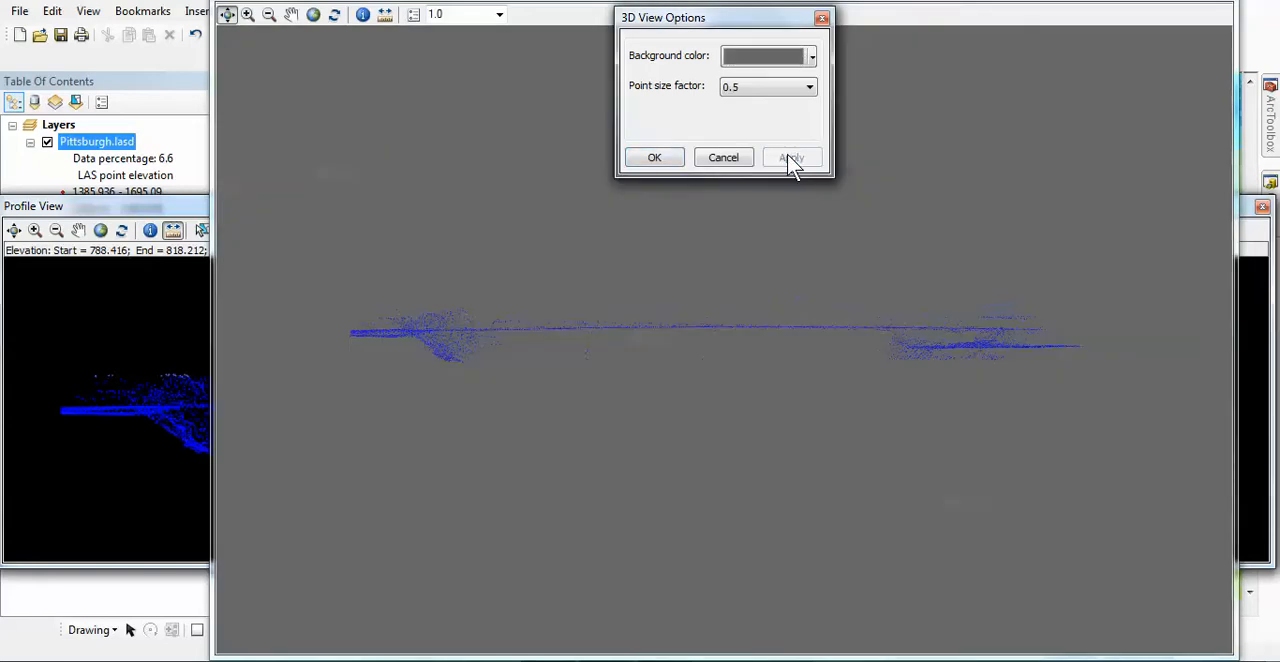
pyautogui.click(812, 57)
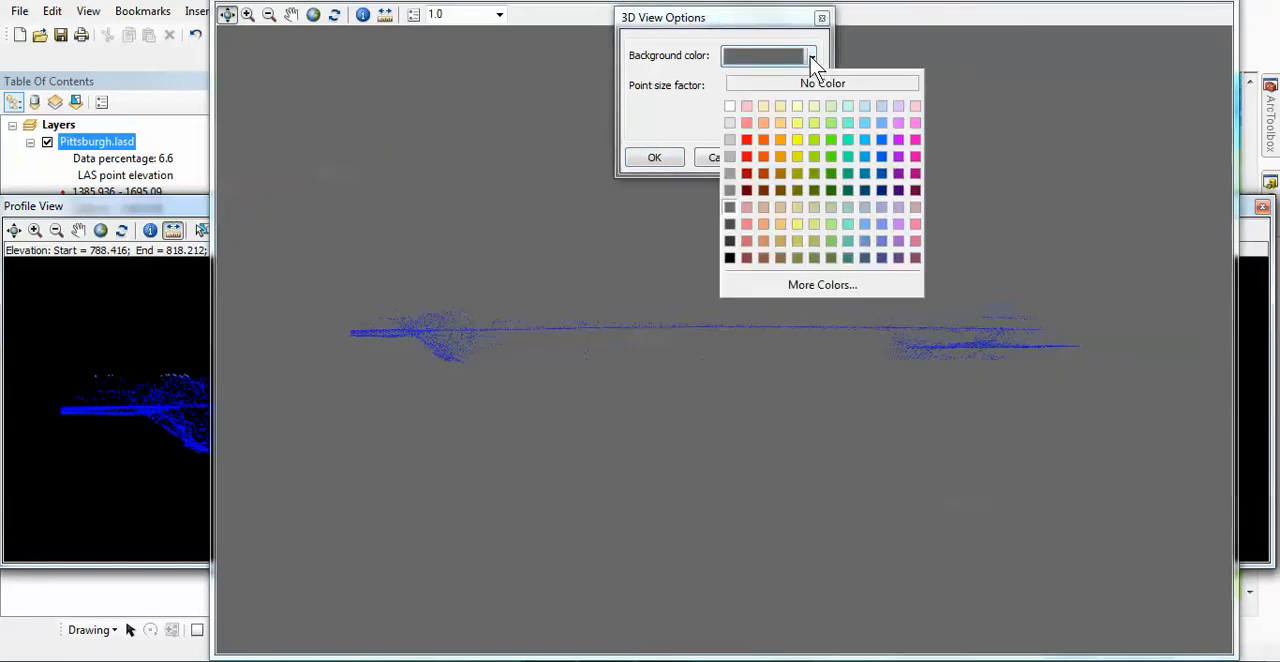
pyautogui.click(731, 224)
pyautogui.click(790, 157)
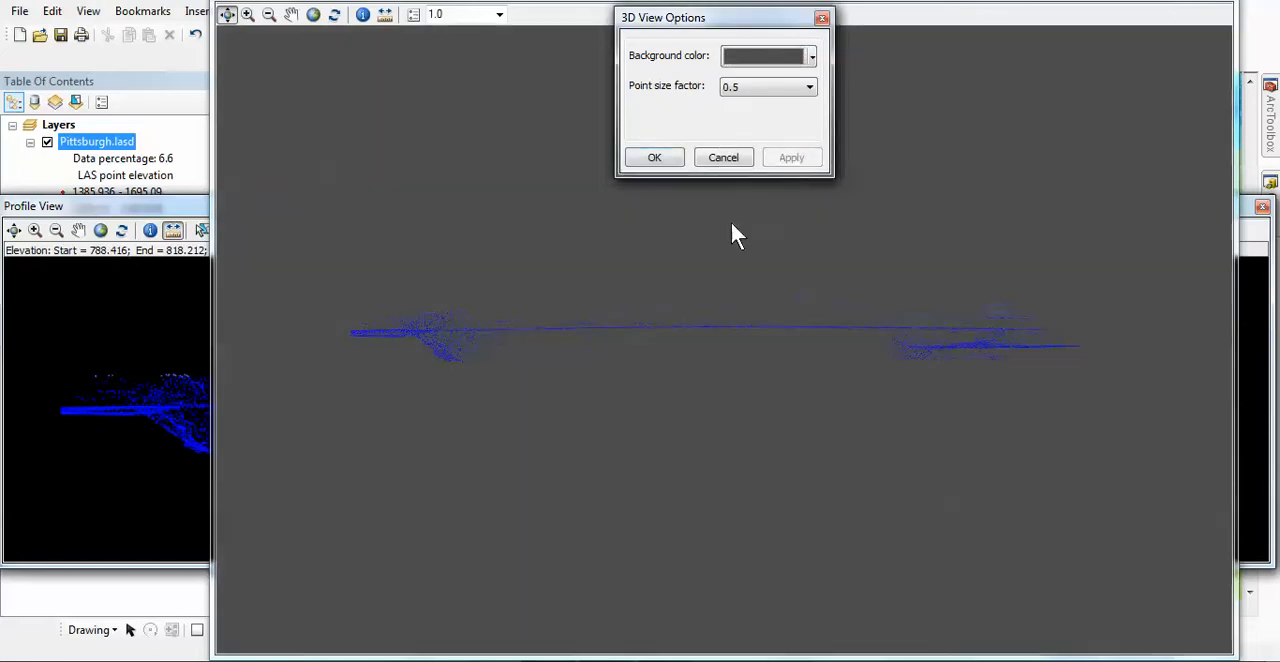
pyautogui.click(654, 161)
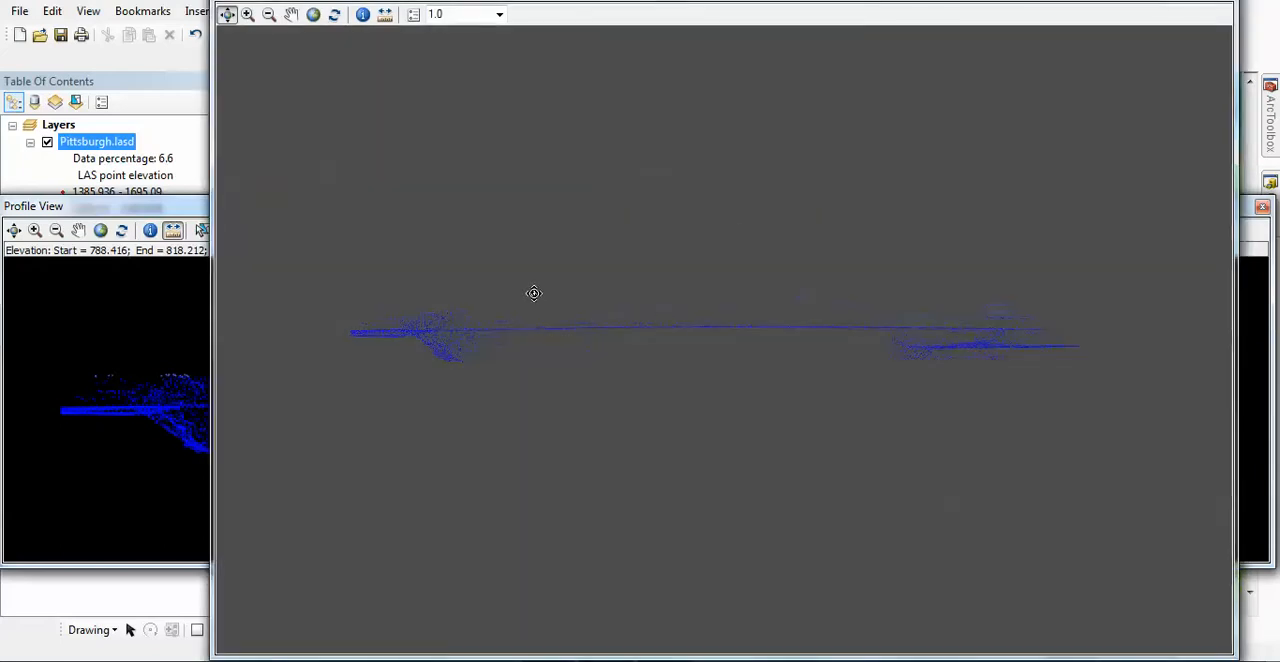
# Inspect the bridge points up close against the gray background, keeping the Z exaggeration at 1.0.
pyautogui.moveTo(534, 294); pyautogui.dragTo(981, 394)
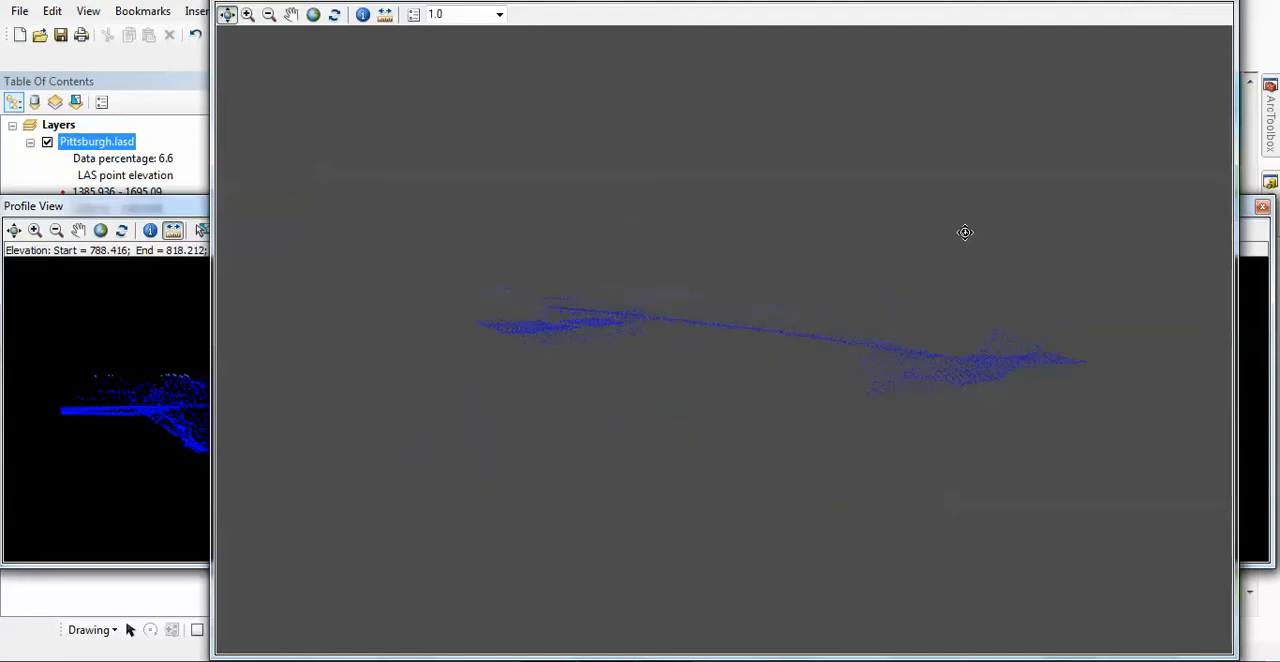
pyautogui.click(249, 15)
pyautogui.moveTo(594, 316)
pyautogui.mouseDown()
pyautogui.moveTo(789, 386)
pyautogui.moveTo(900, 394)
pyautogui.moveTo(994, 434)
pyautogui.mouseUp()
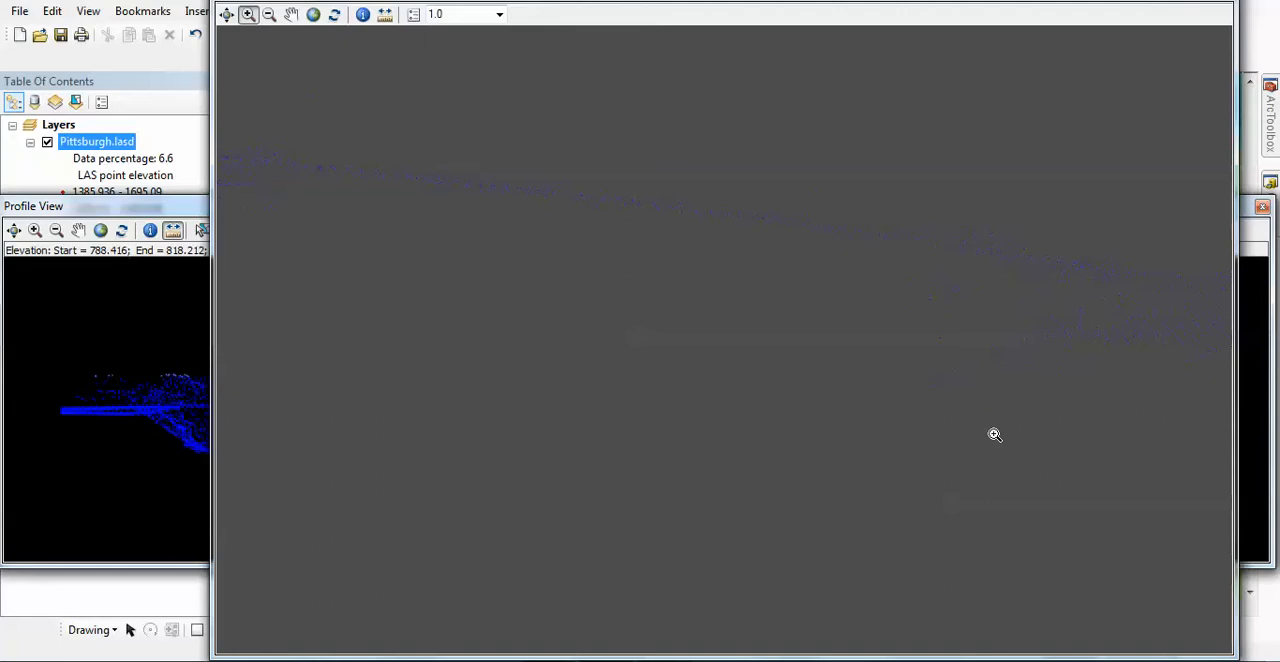
pyautogui.click(500, 15)
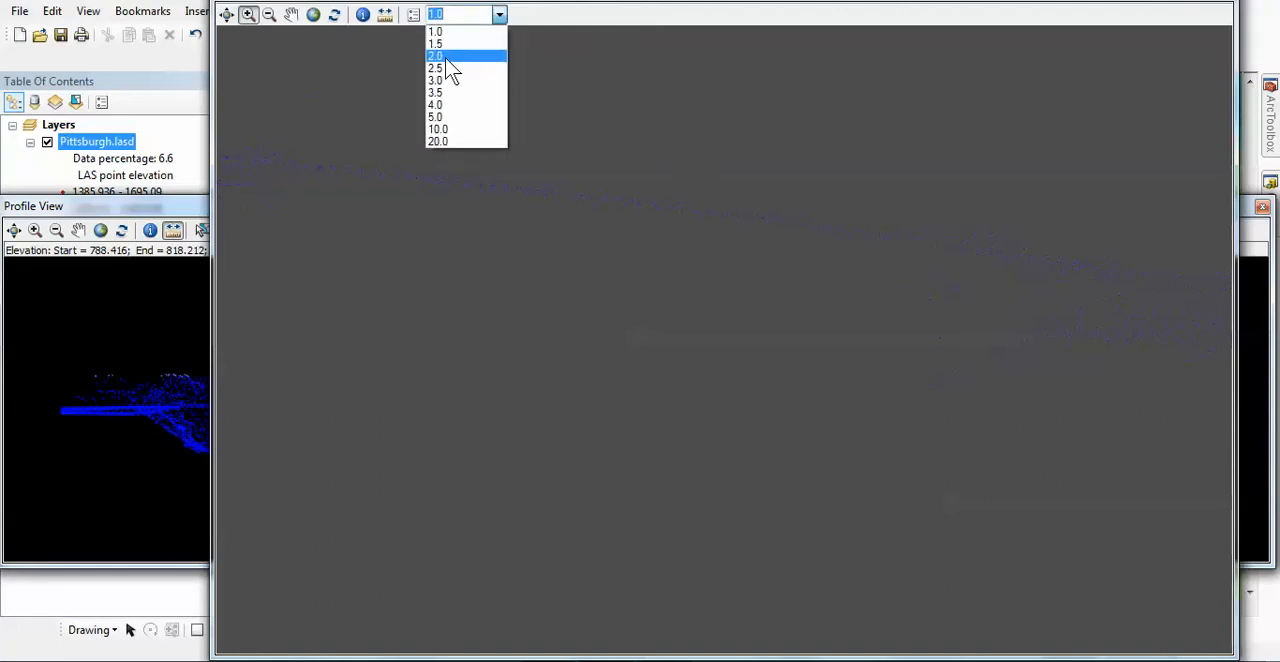
pyautogui.click(453, 34)
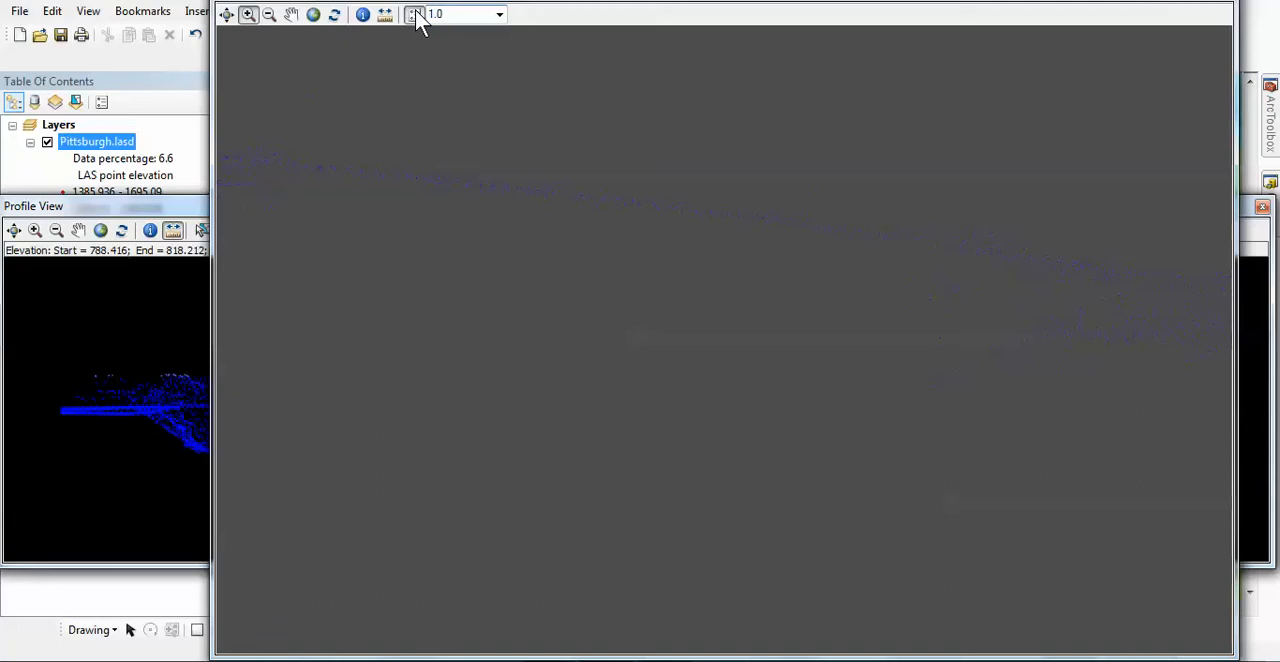
# Enlarge the points in the 3D view by setting the point size factor to 2.0.
pyautogui.click(414, 15)
pyautogui.click(808, 87)
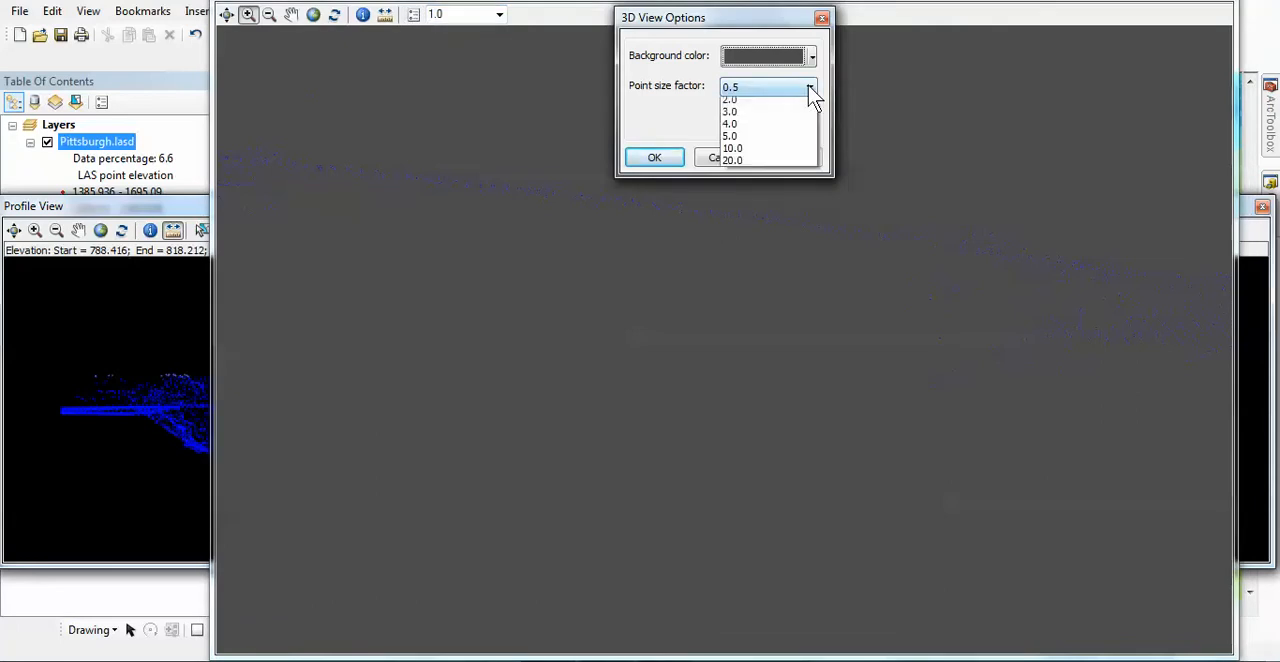
pyautogui.click(765, 153)
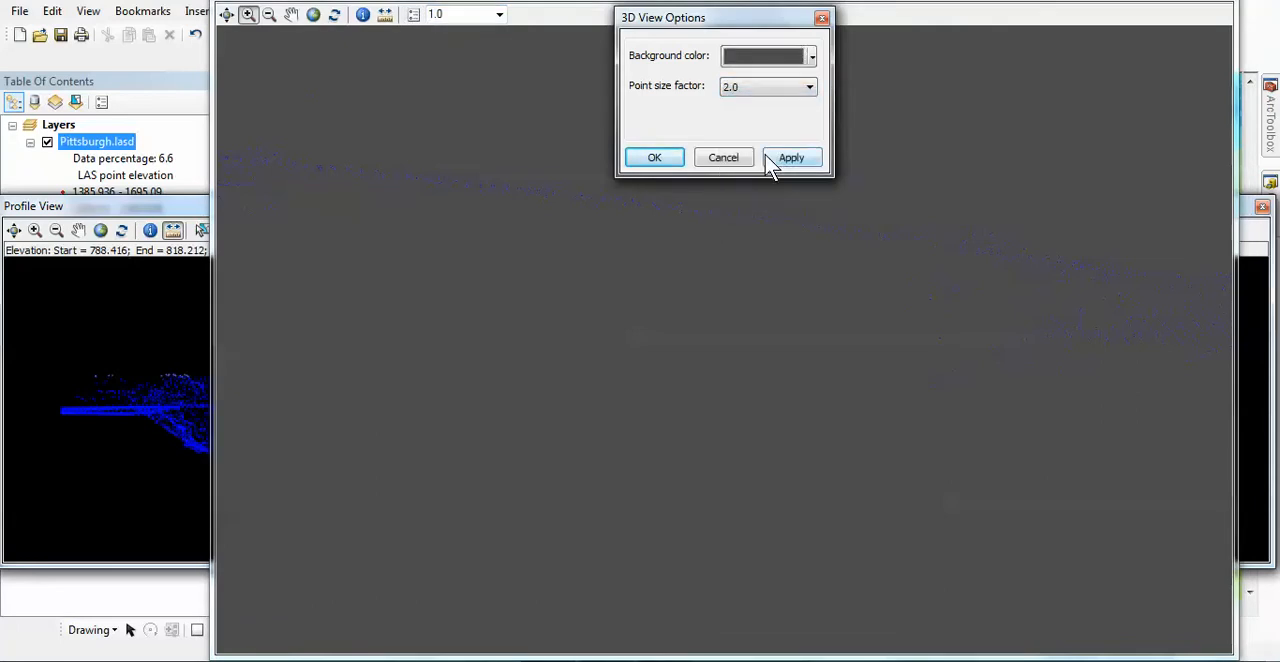
pyautogui.click(789, 161)
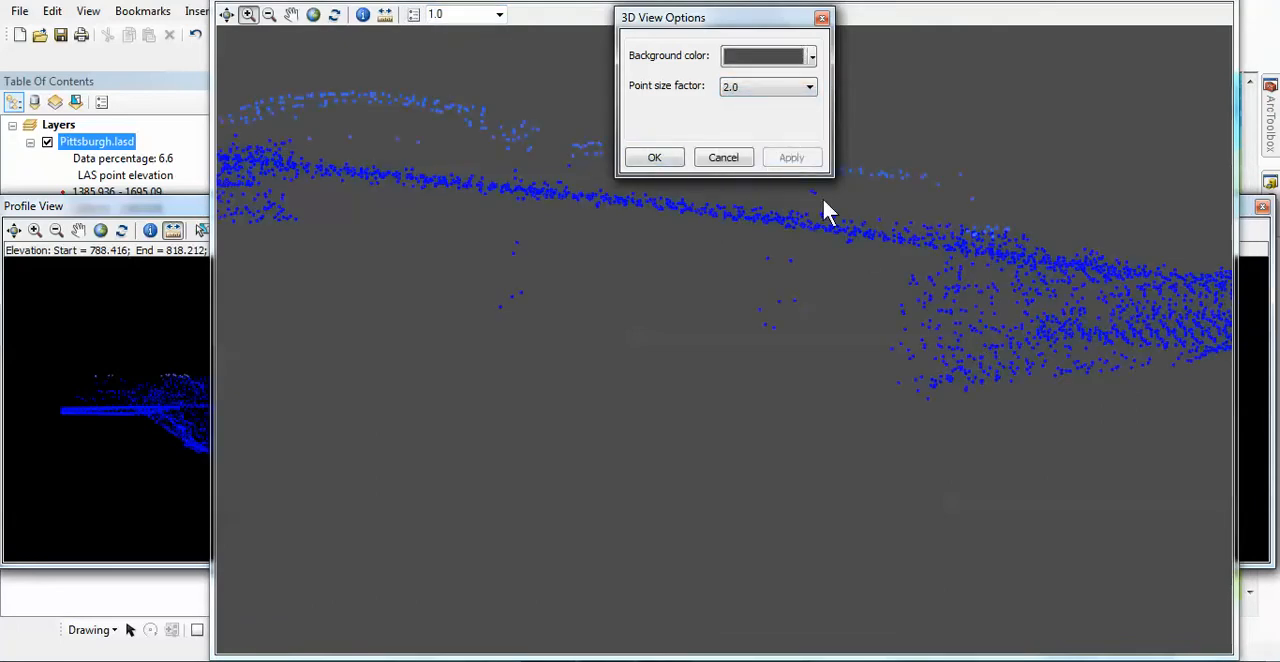
pyautogui.click(655, 158)
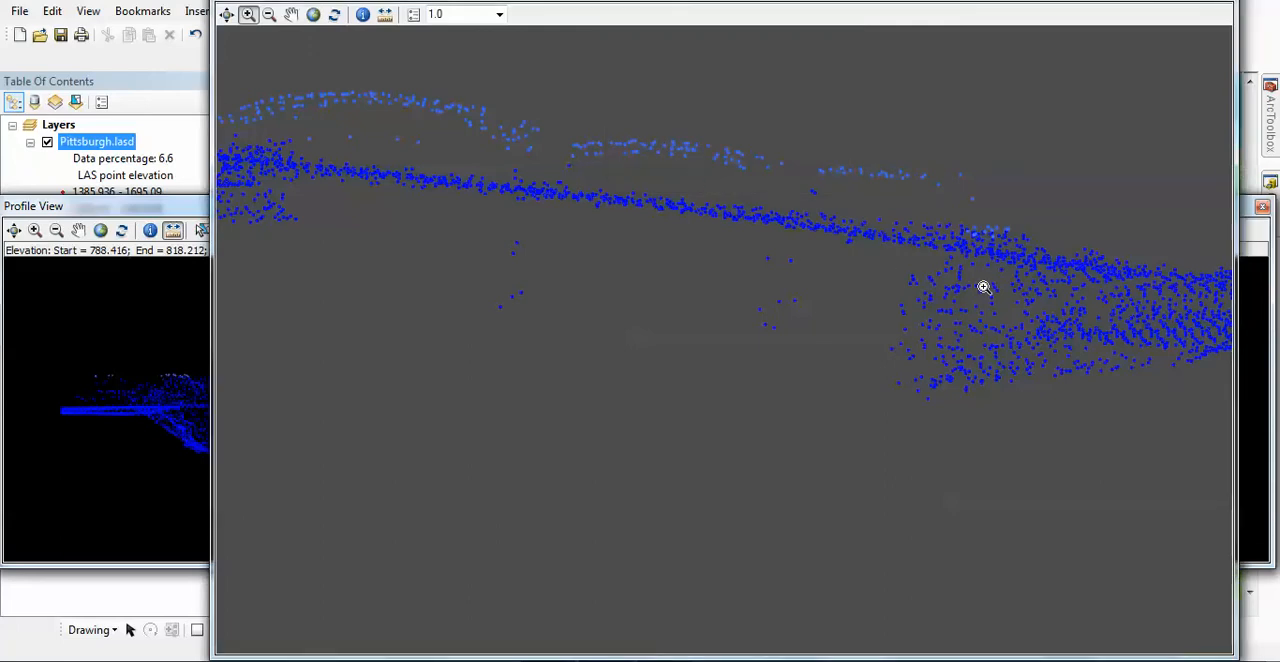
# Examine the enlarged bridge points from another angle and close the 3D view.
pyautogui.click(227, 14)
pyautogui.moveTo(282, 136); pyautogui.dragTo(1013, 148)
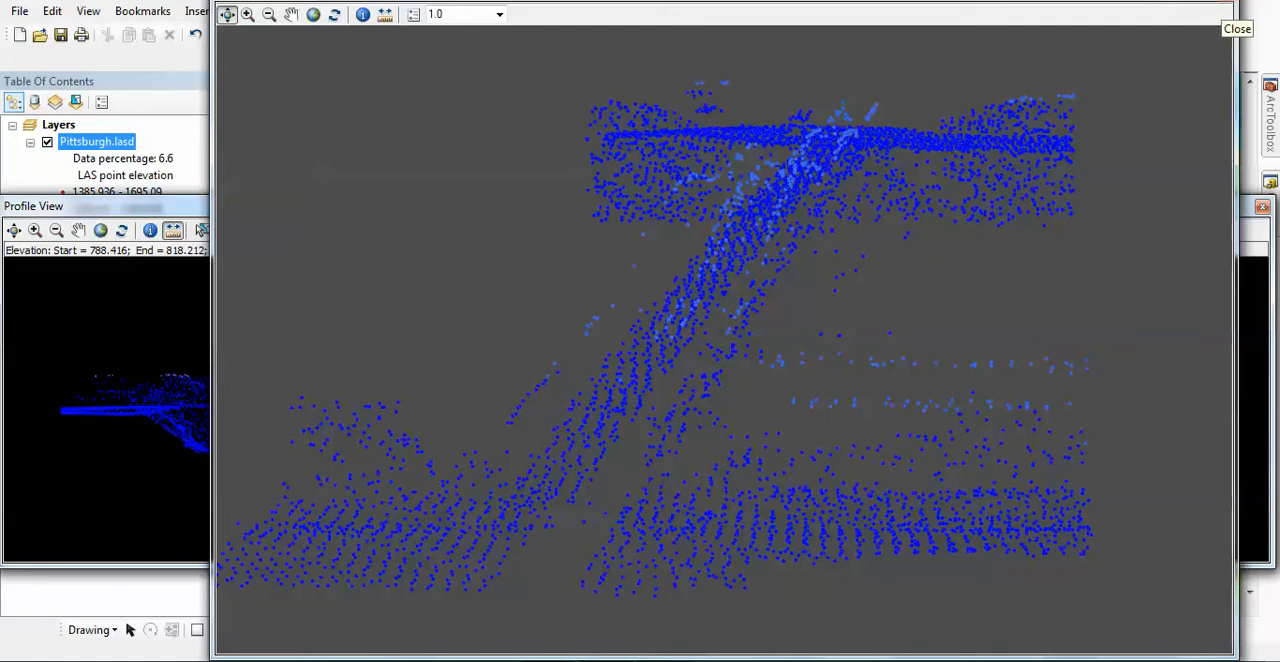
pyautogui.click(1226, 8)
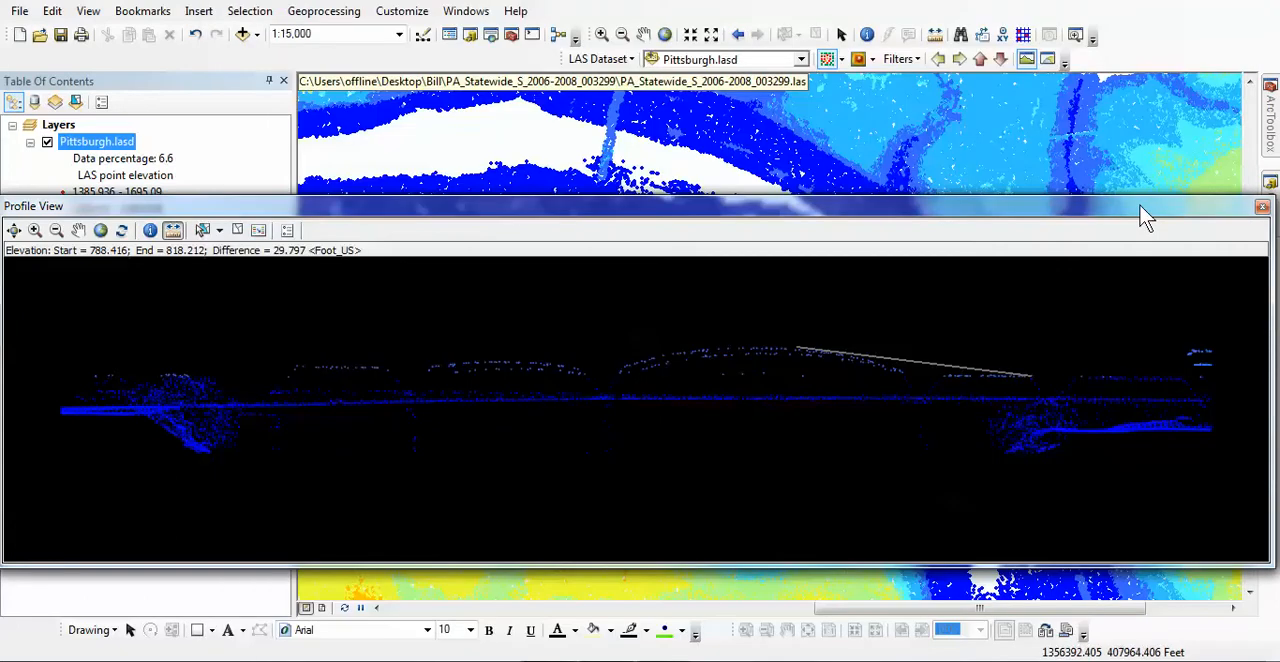
# Display the LAS dataset as an elevation surface and examine that surface in a 3D view from several angles.
pyautogui.click(857, 60)
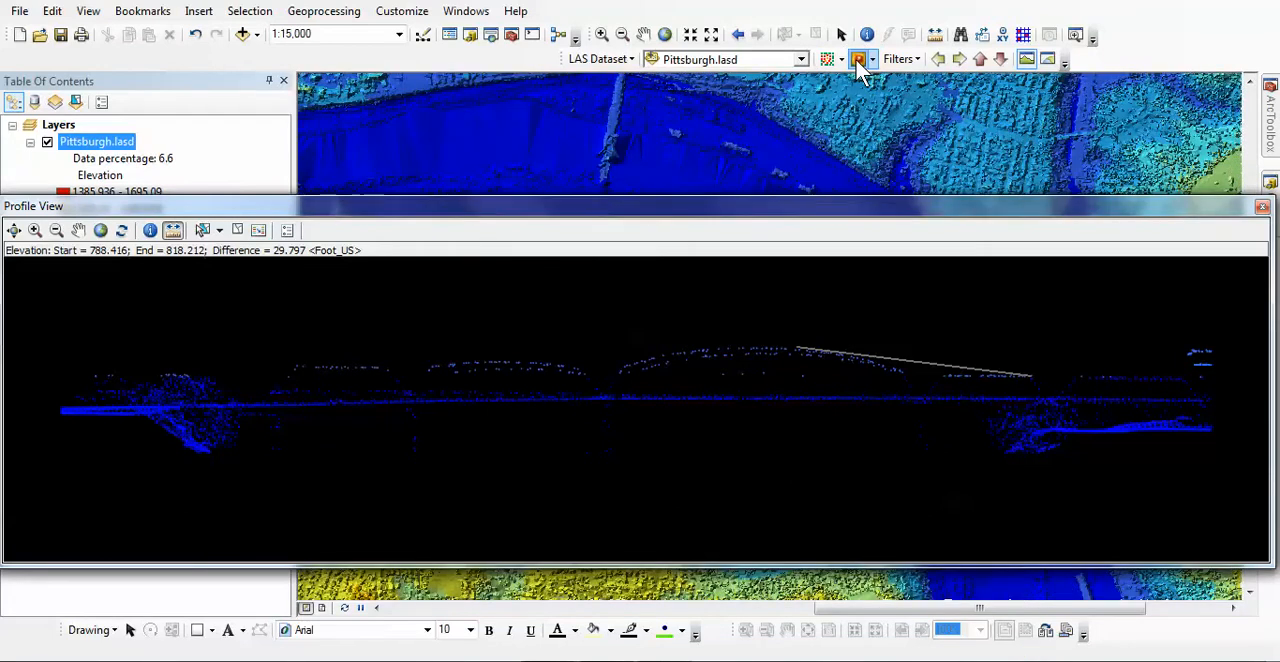
pyautogui.click(1047, 60)
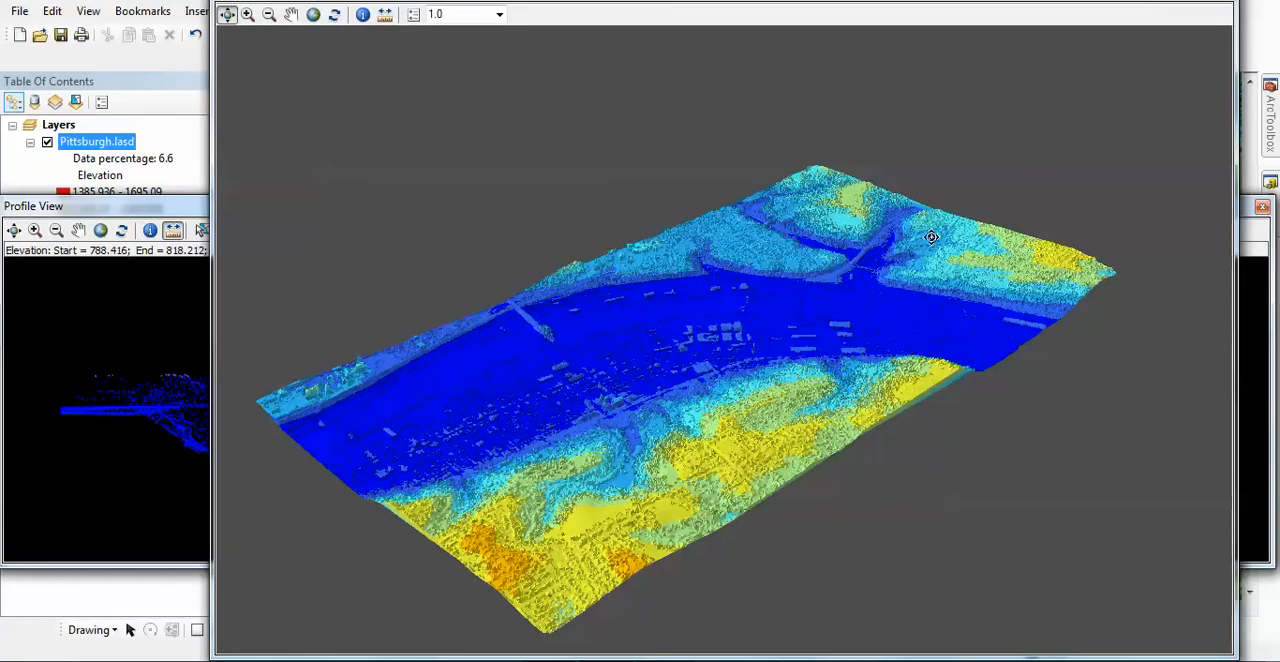
pyautogui.moveTo(769, 393); pyautogui.dragTo(523, 370)
pyautogui.moveTo(938, 347); pyautogui.dragTo(604, 390)
pyautogui.moveTo(921, 461); pyautogui.dragTo(742, 436)
pyautogui.moveTo(820, 418); pyautogui.dragTo(1125, 361)
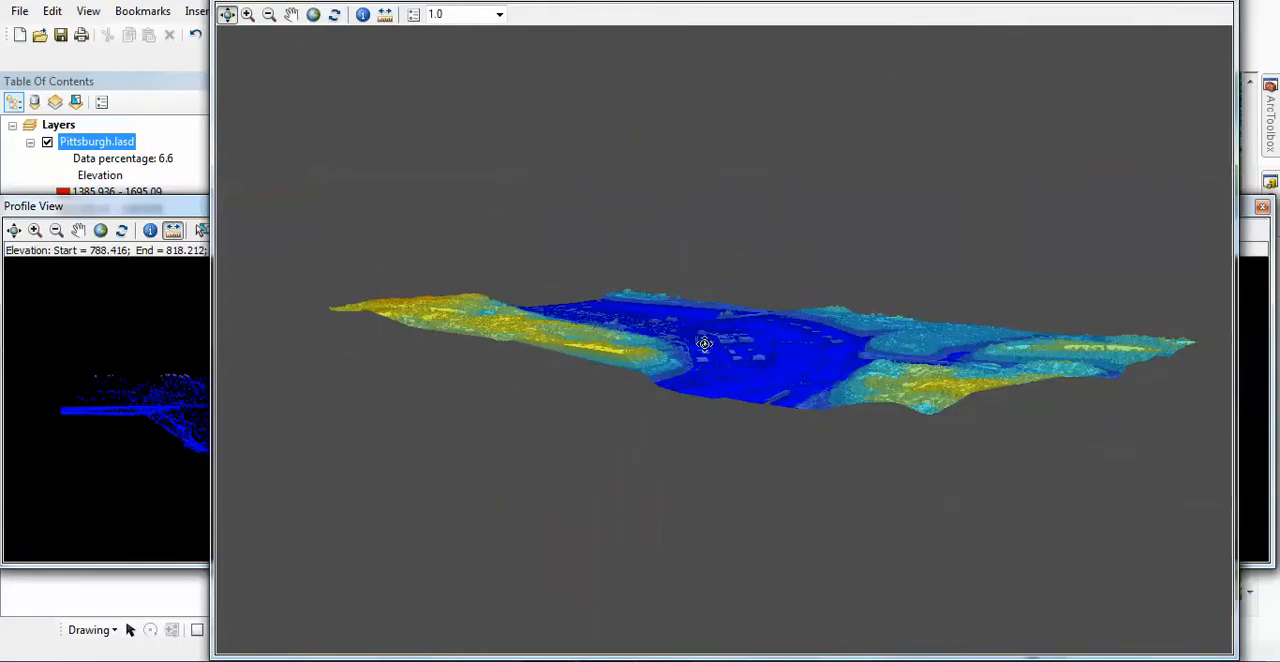
pyautogui.moveTo(705, 344); pyautogui.dragTo(829, 509)
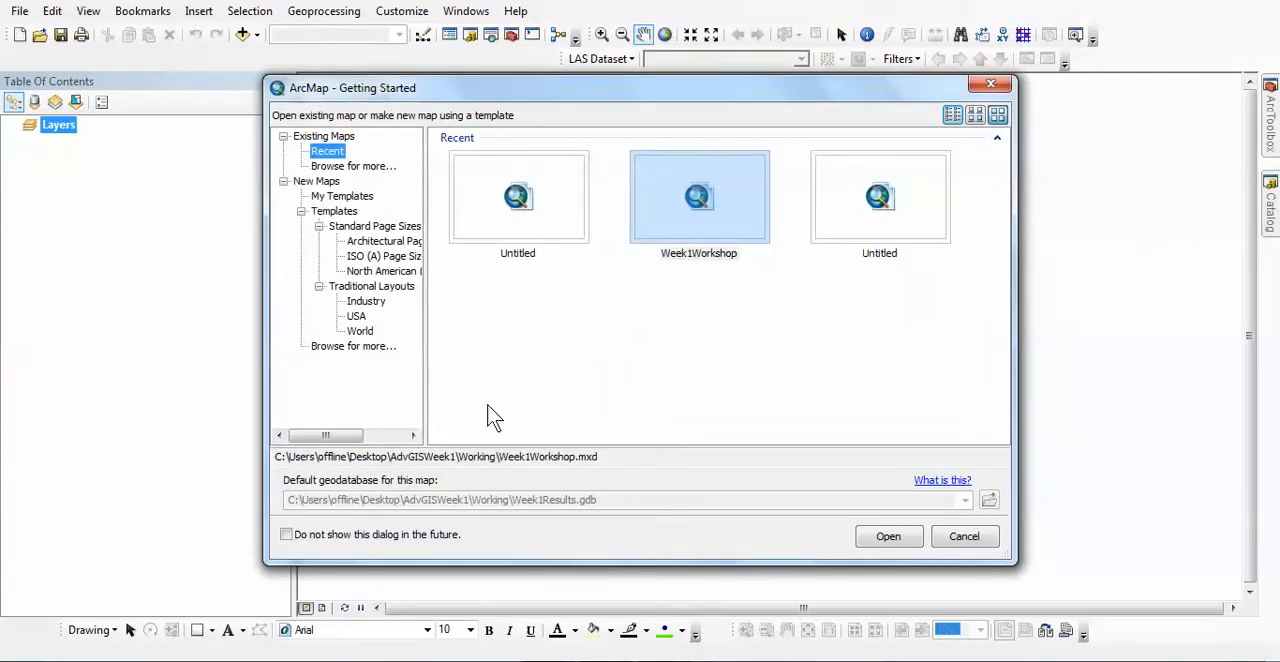
# Dismiss the Getting Started dialog, add Pittsburgh.lasd to the blank map and zoom in to its southeastern tile.
pyautogui.click(982, 541)
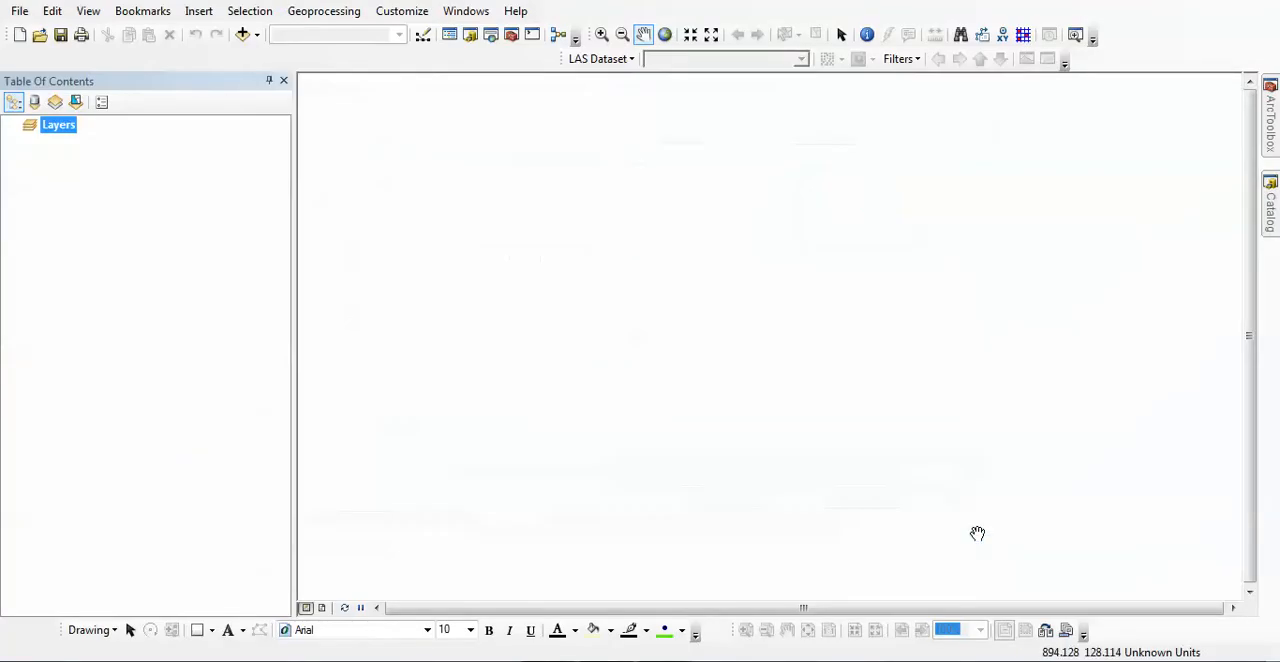
pyautogui.moveTo(1271, 208)
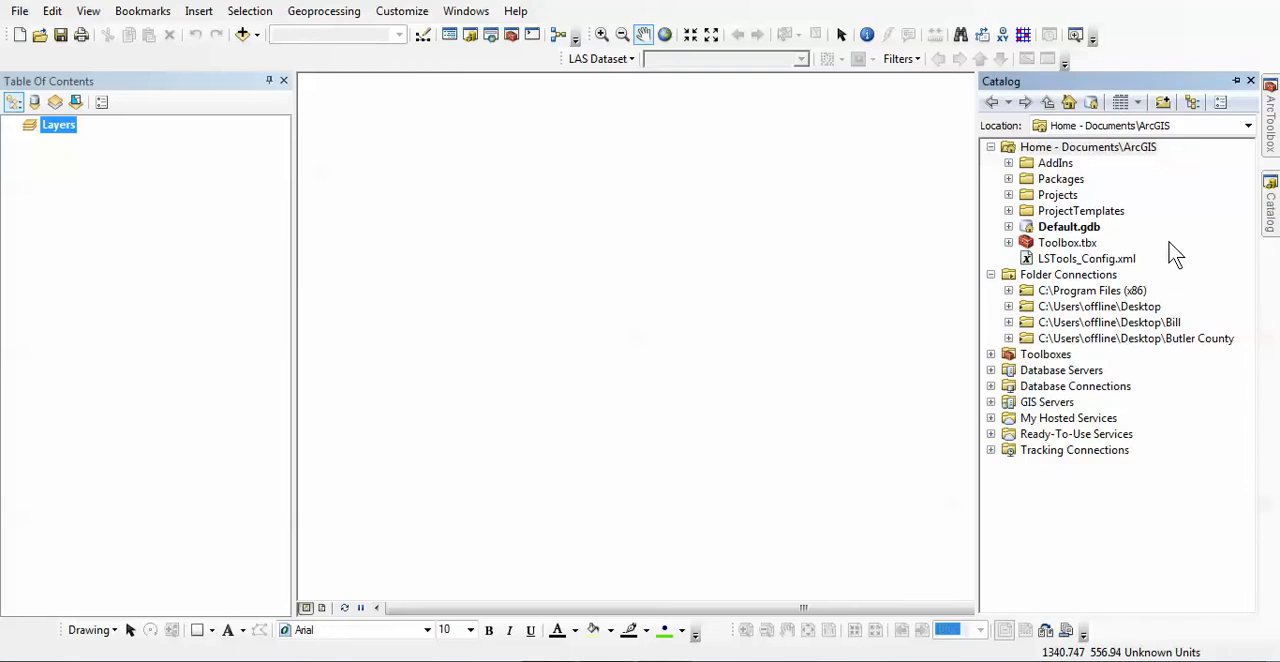
pyautogui.click(1008, 322)
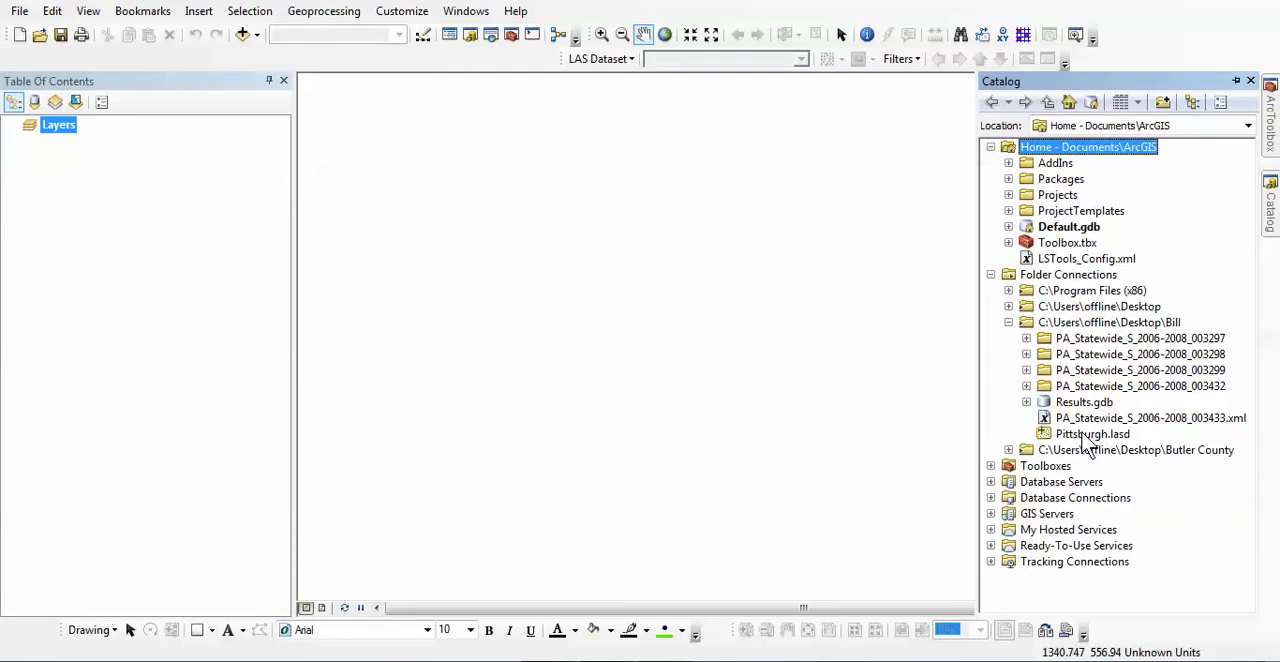
pyautogui.moveTo(1083, 436)
pyautogui.mouseDown()
pyautogui.moveTo(948, 376)
pyautogui.moveTo(751, 397)
pyautogui.moveTo(535, 338)
pyautogui.moveTo(240, 343)
pyautogui.mouseUp()
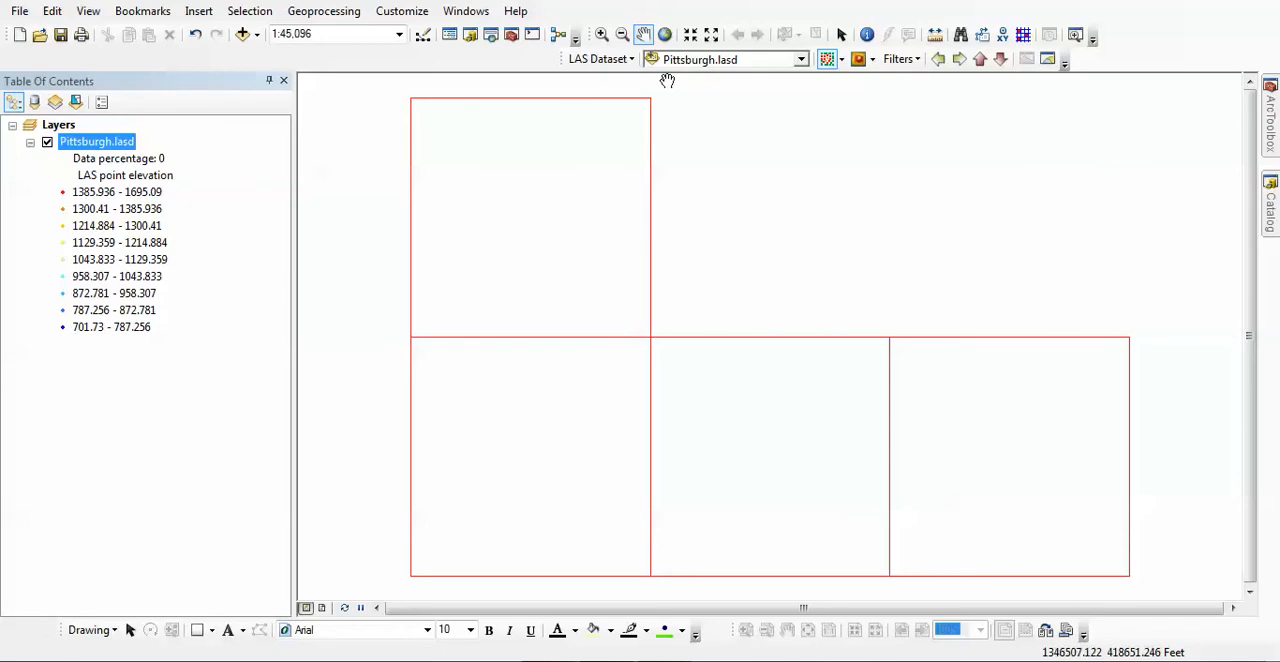
pyautogui.click(601, 36)
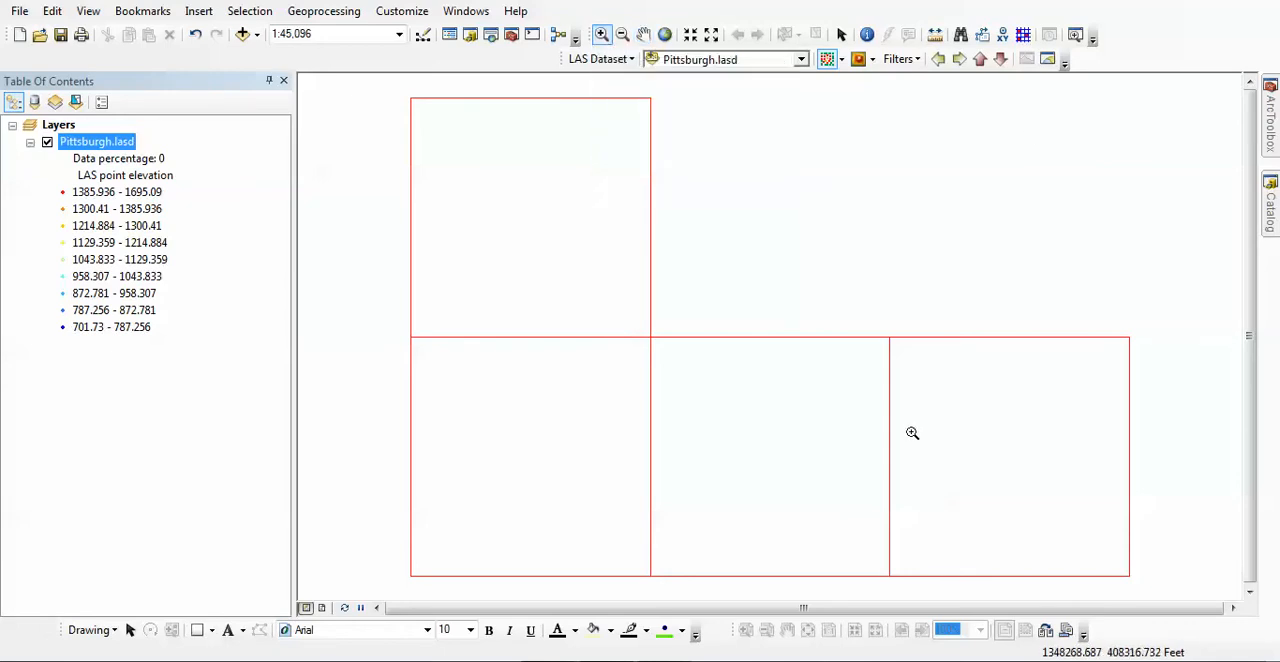
pyautogui.moveTo(907, 401)
pyautogui.mouseDown()
pyautogui.moveTo(1027, 572)
pyautogui.moveTo(1077, 556)
pyautogui.mouseUp()
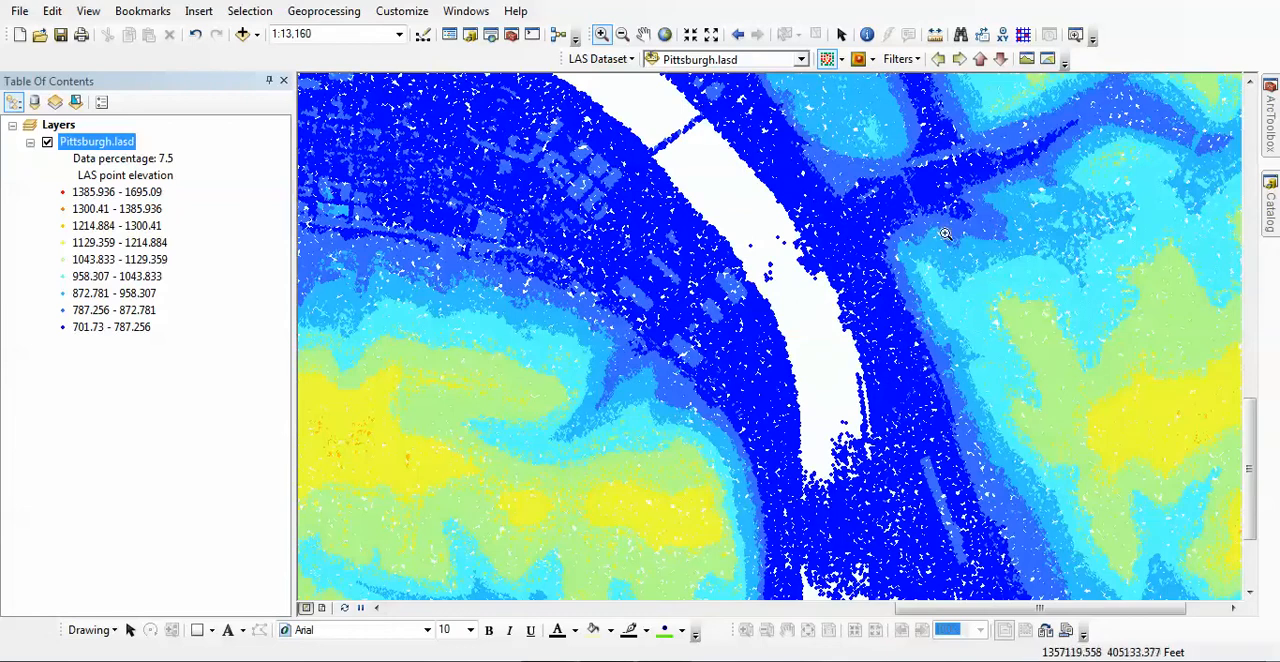